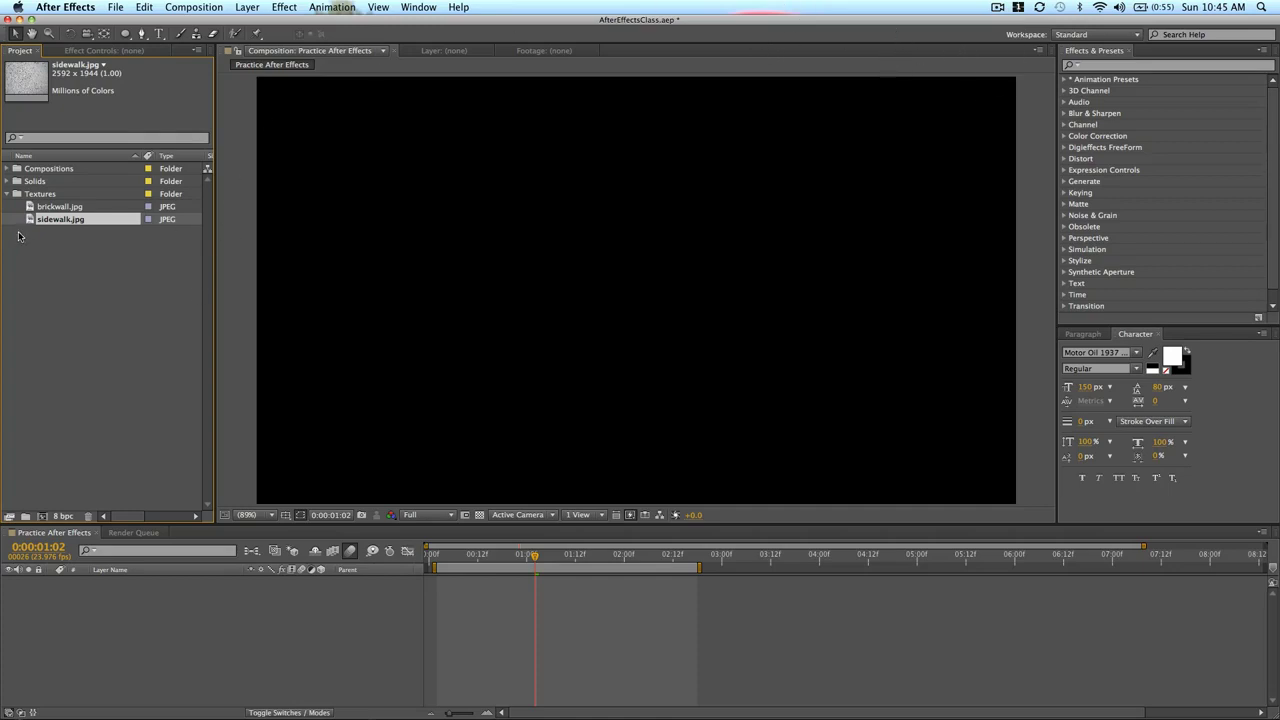
# Add sidewalk.jpg to the composition and scale the layer to 36%
pyautogui.moveTo(52, 219); pyautogui.dragTo(634, 289)
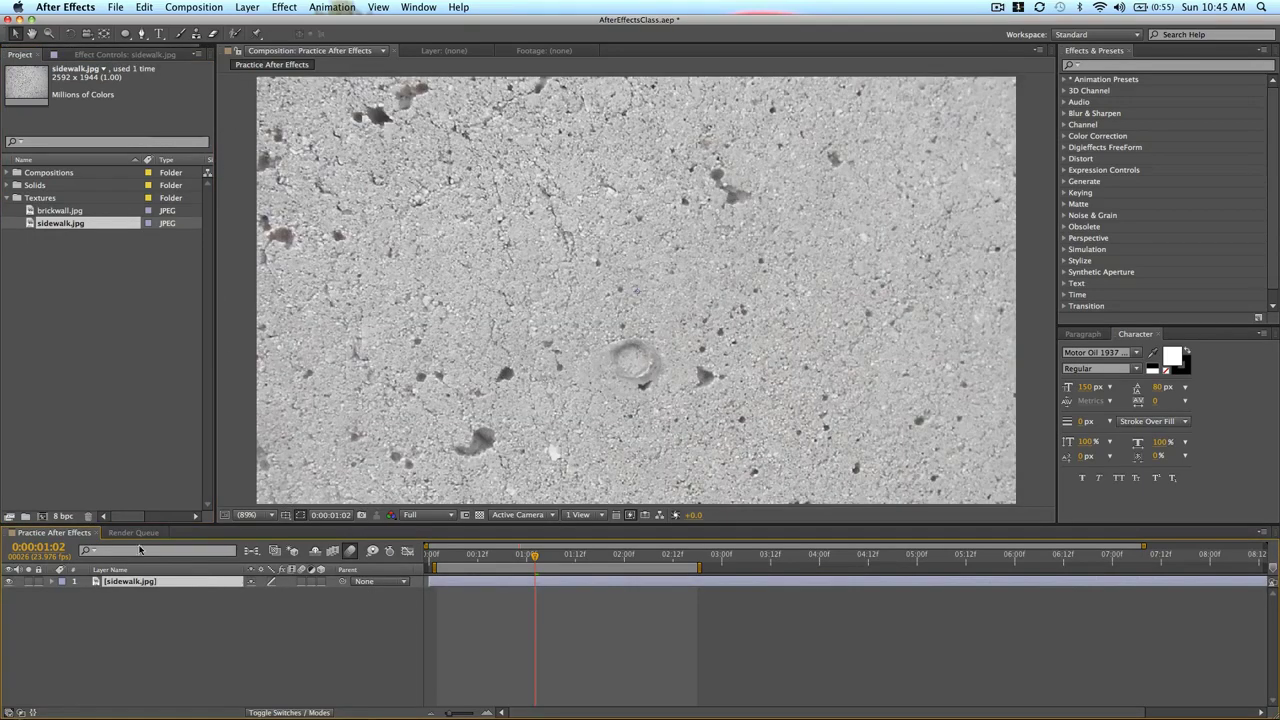
pyautogui.press('s')
pyautogui.click(290, 592)
pyautogui.write('53.0, 53.0%')
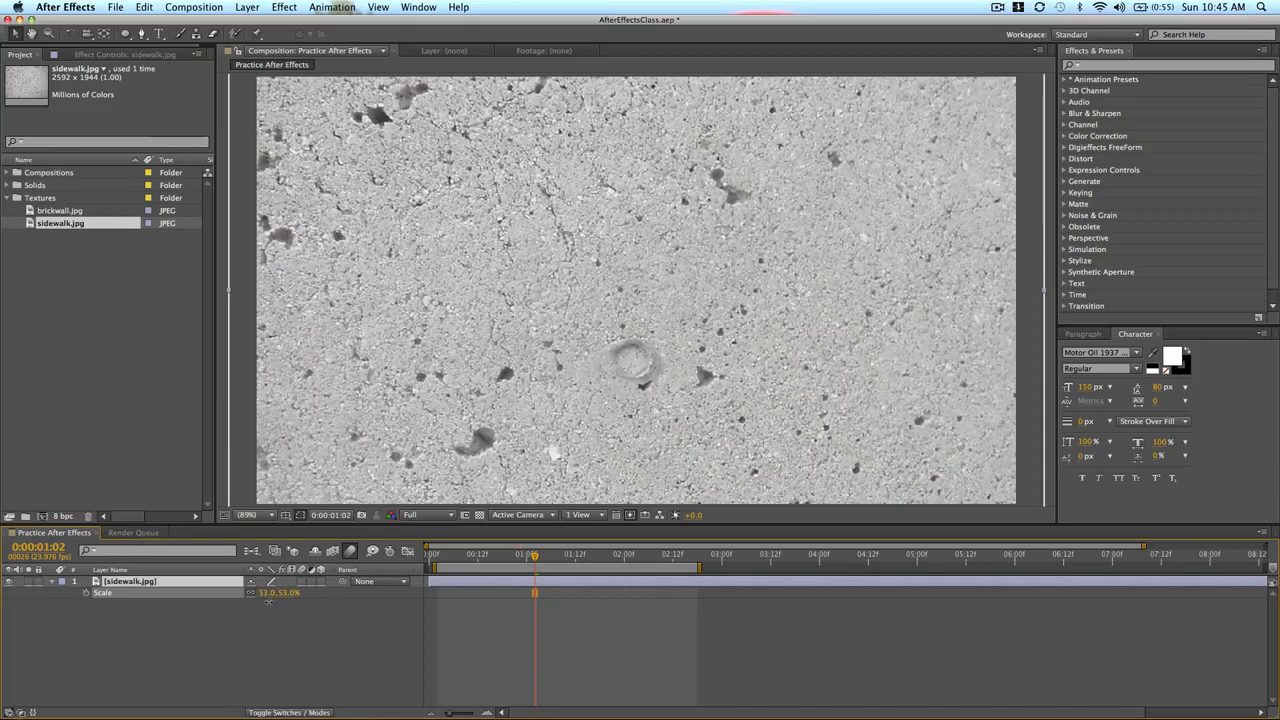
pyautogui.press('Return')
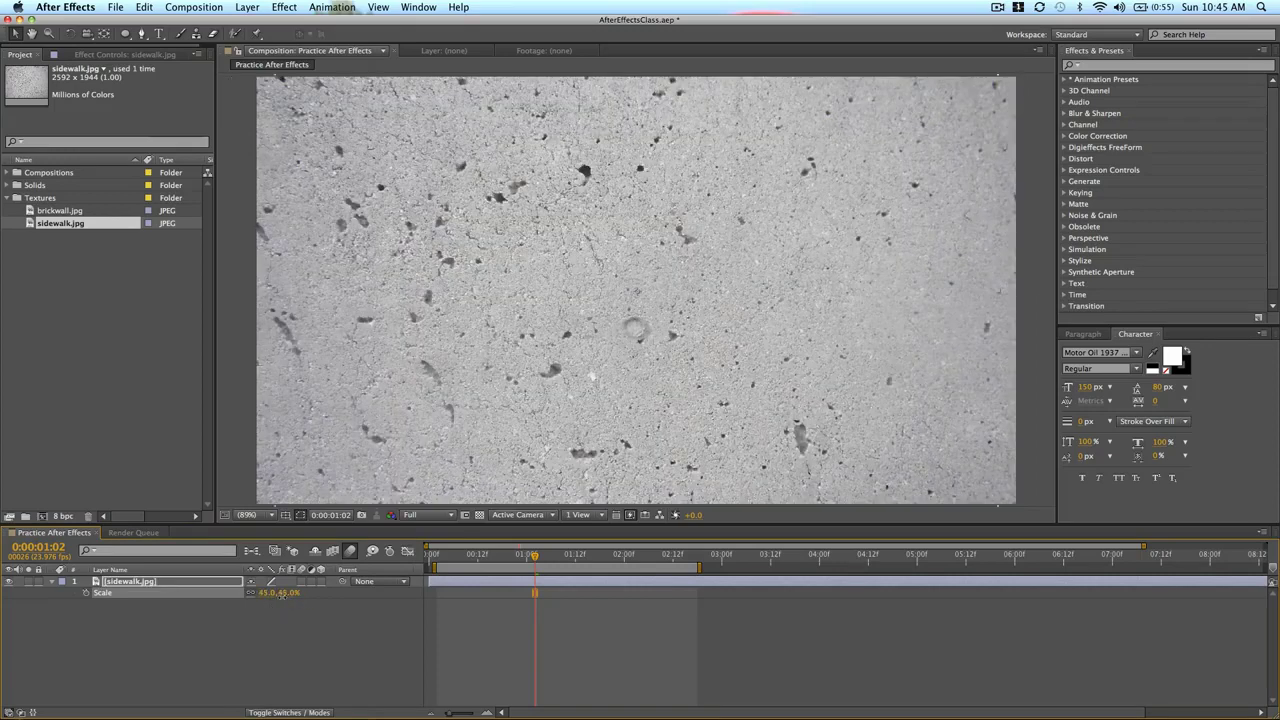
pyautogui.moveTo(289, 594); pyautogui.dragTo(277, 594)
pyautogui.click(297, 593)
pyautogui.write('36')
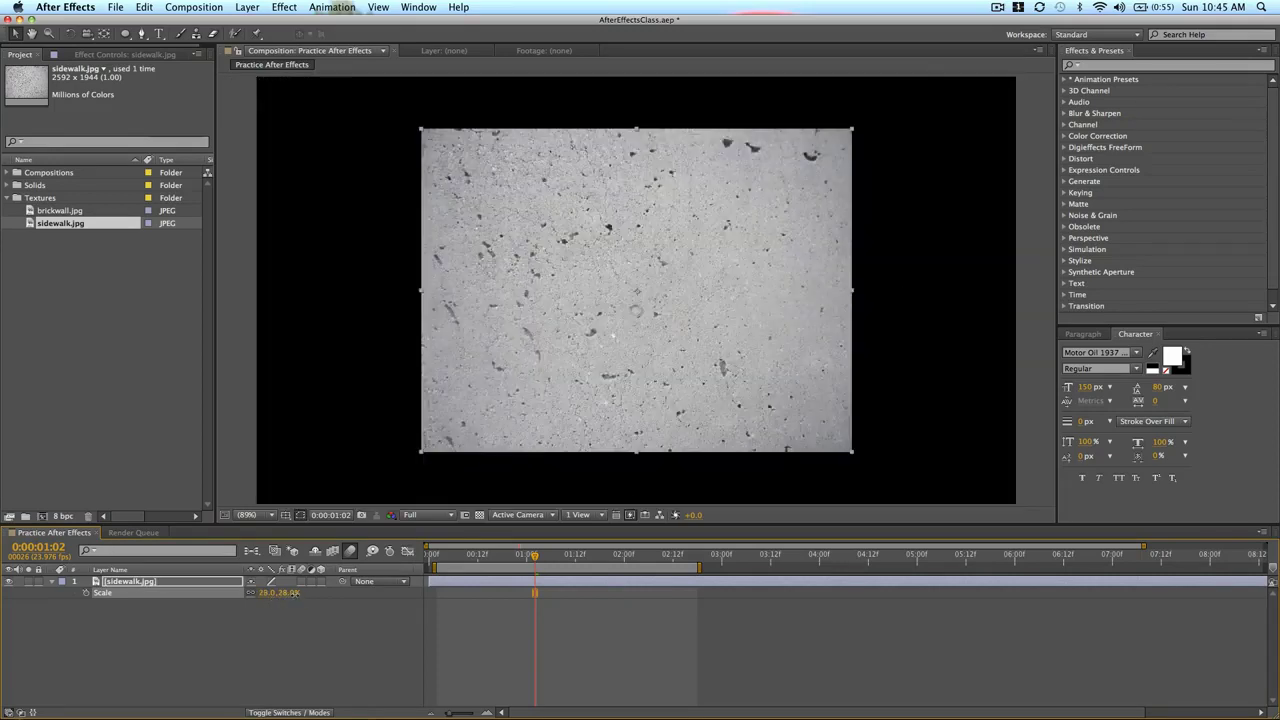
pyautogui.press('Return')
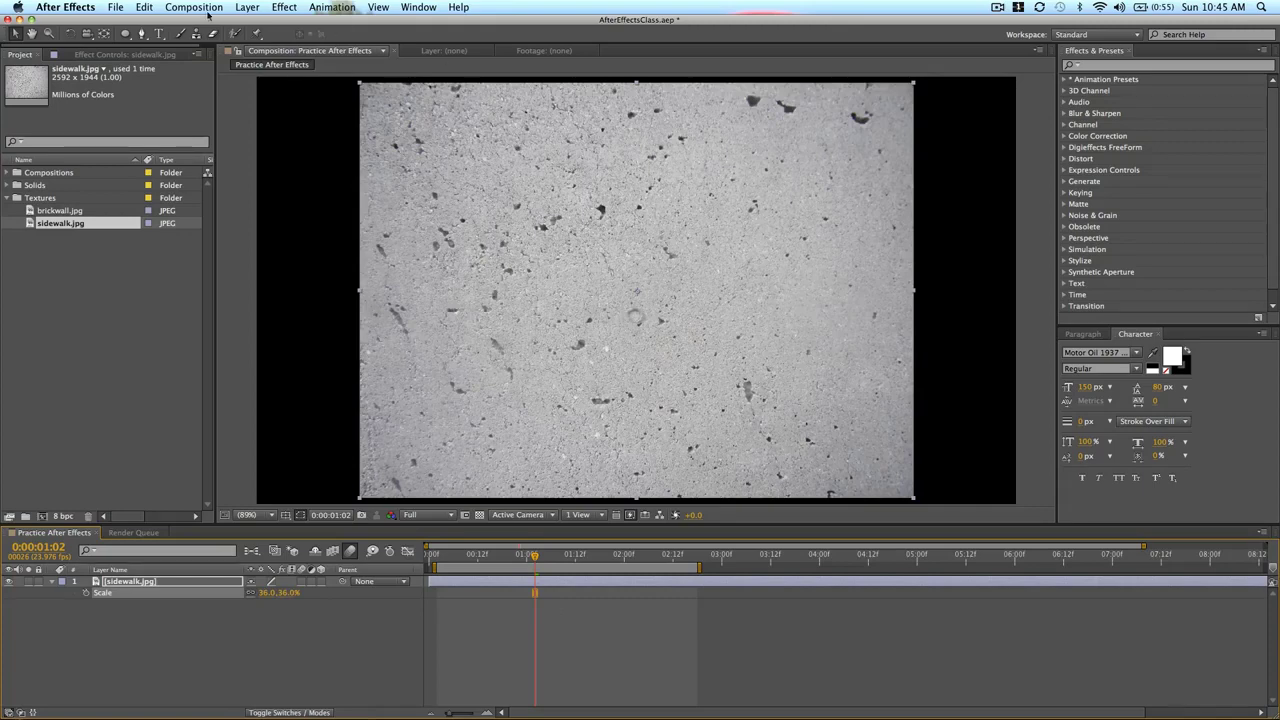
# With the Ellipse Tool, start a mask at the centre of the sidewalk layer
pyautogui.click(126, 34)
pyautogui.click(183, 62)
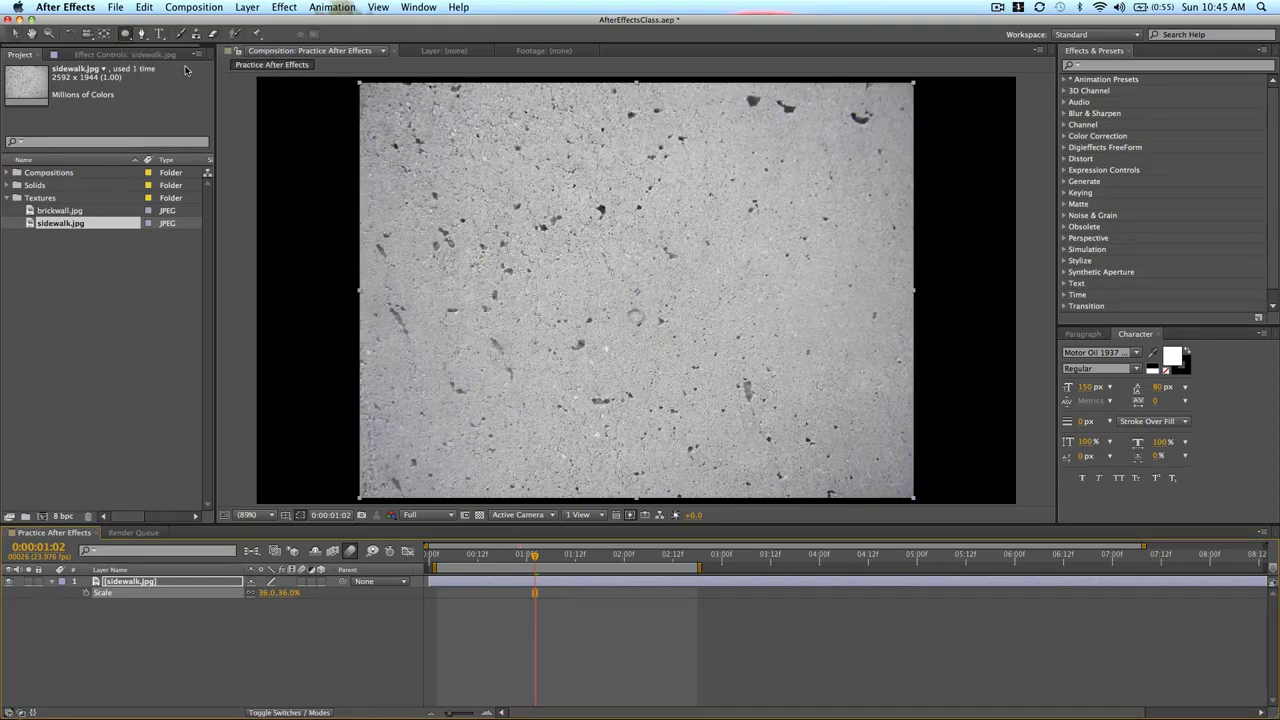
pyautogui.click(636, 291)
# Draw a circular Mask 1 outward from the sidewalk image's centre
pyautogui.moveTo(636, 291)
pyautogui.mouseDown()
pyautogui.moveTo(771, 426)
pyautogui.moveTo(786, 413)
pyautogui.mouseUp()
pyautogui.click(581, 621)
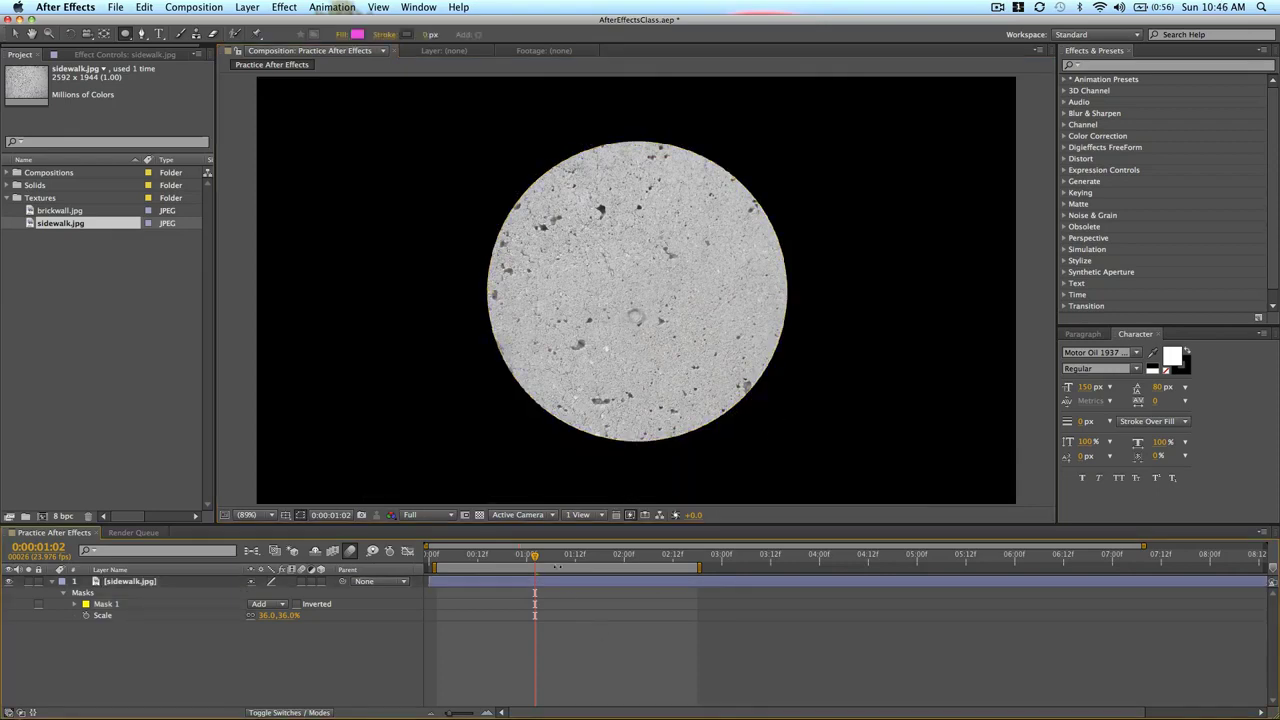
pyautogui.click(553, 585)
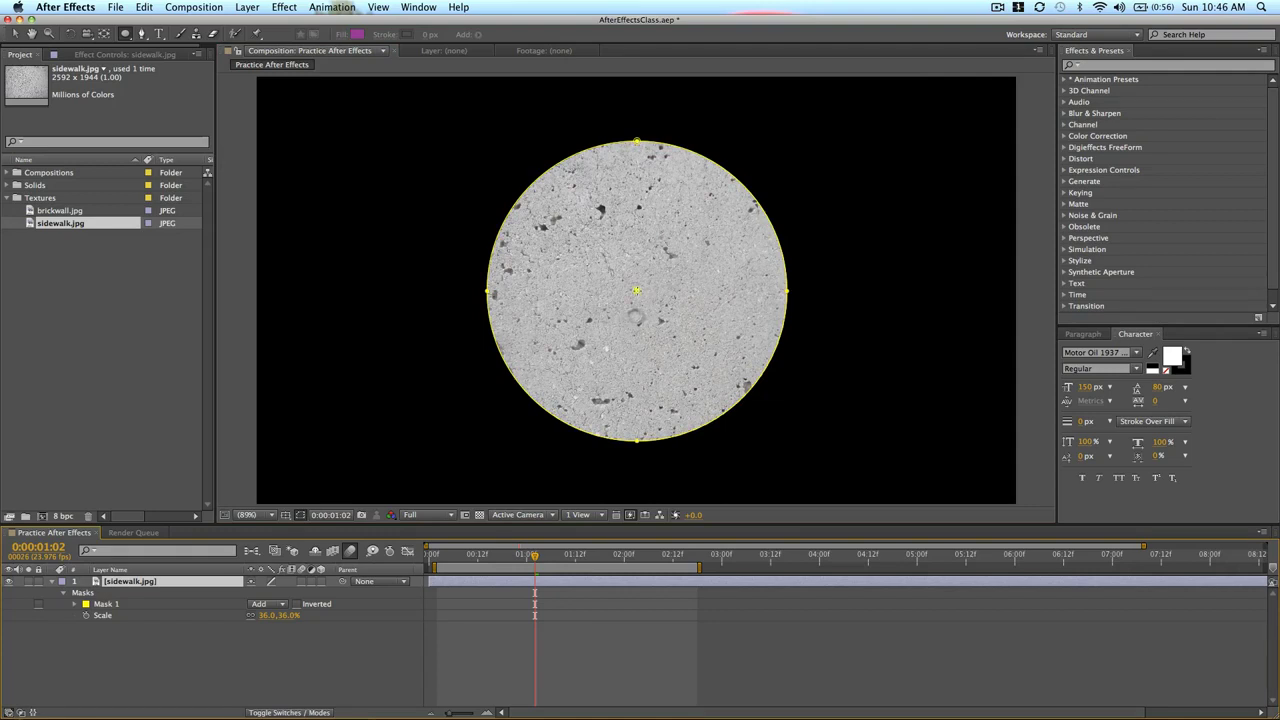
# Draw a smaller circle Mask 2 inside Mask 1 and set its mode to Subtract
pyautogui.moveTo(637, 290); pyautogui.dragTo(750, 404)
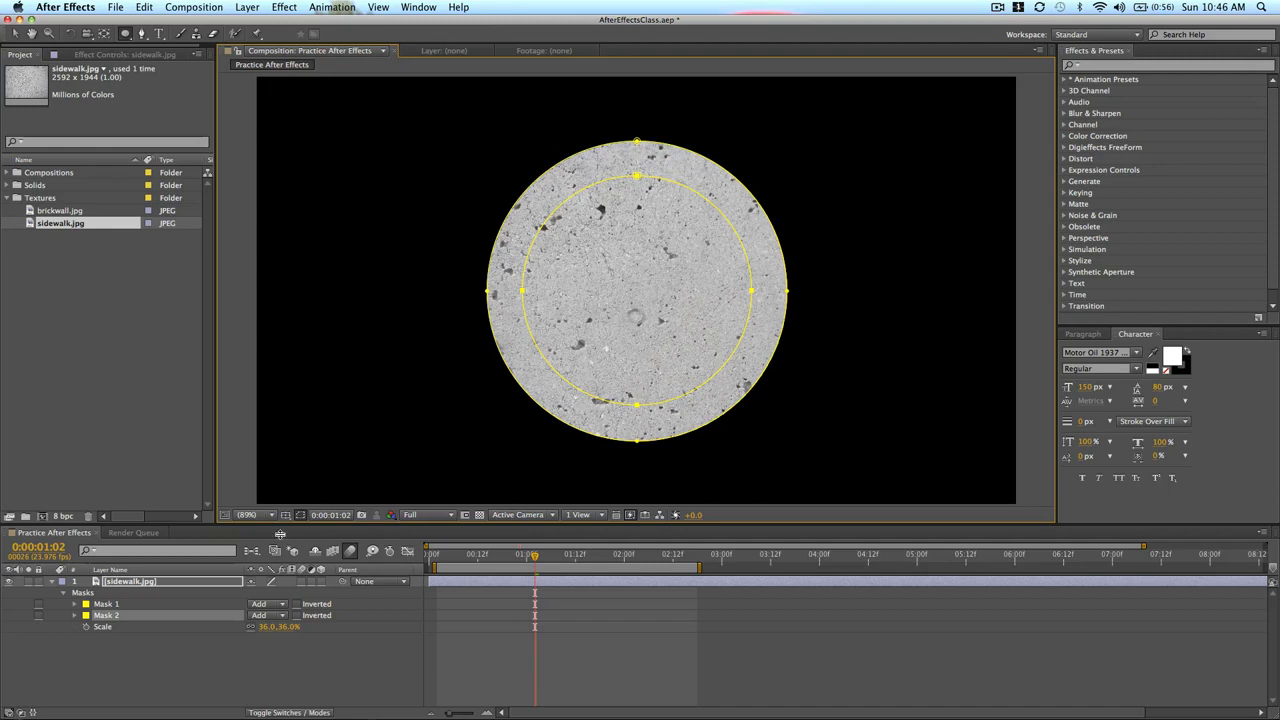
pyautogui.click(283, 621)
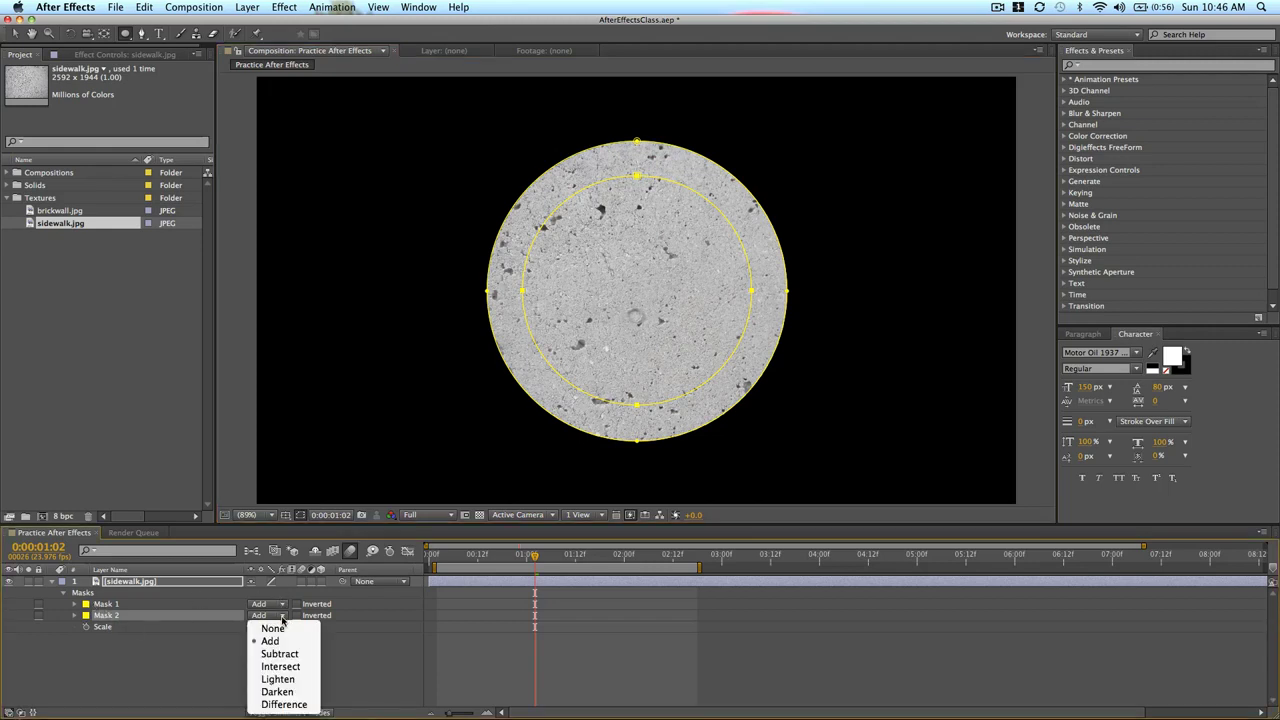
pyautogui.click(306, 653)
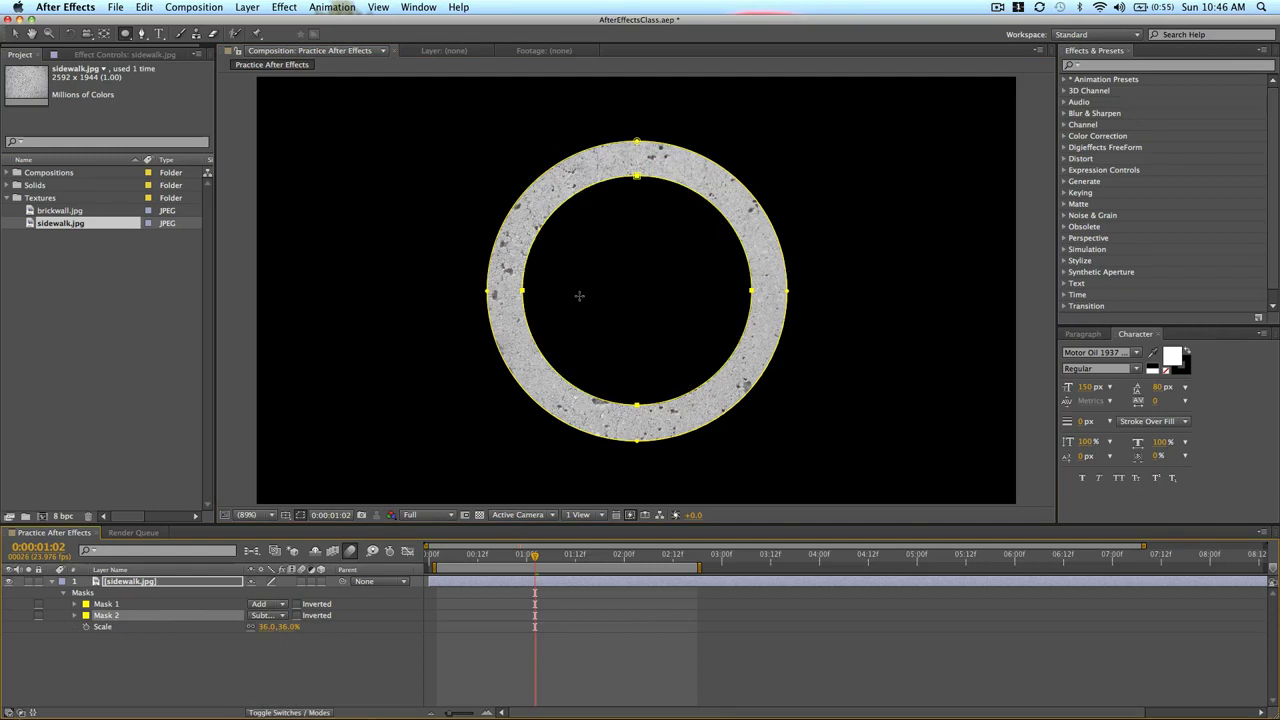
pyautogui.click(545, 673)
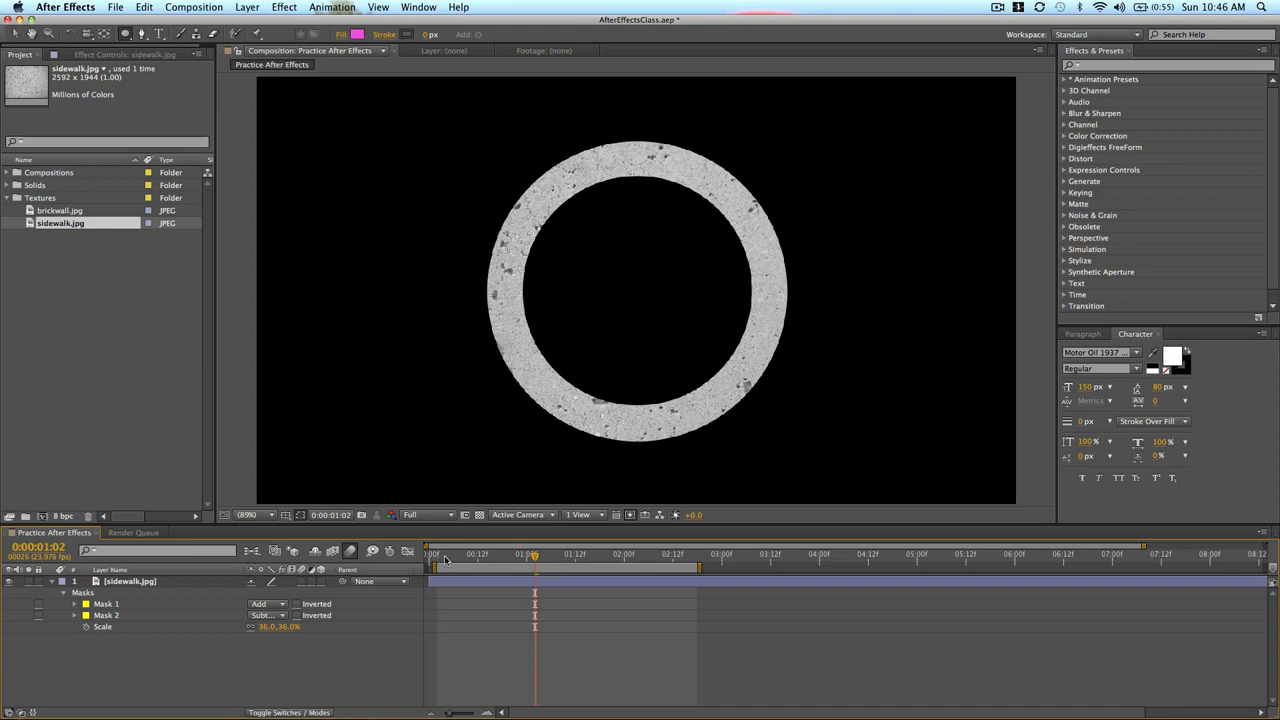
# At 0:00:00:12, show the mask properties and set Mask 2's expansion to about -554 pixels
pyautogui.click(477, 558)
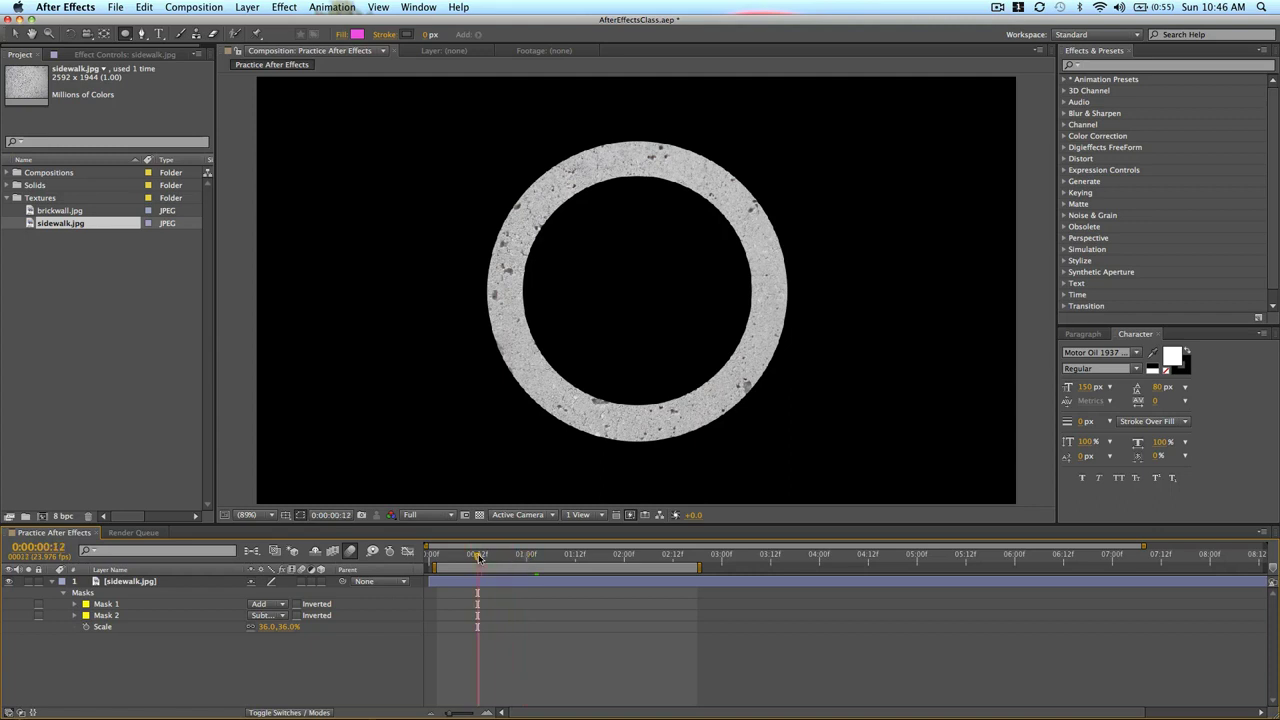
pyautogui.moveTo(478, 558); pyautogui.dragTo(477, 560)
pyautogui.click(117, 615)
pyautogui.press('u')
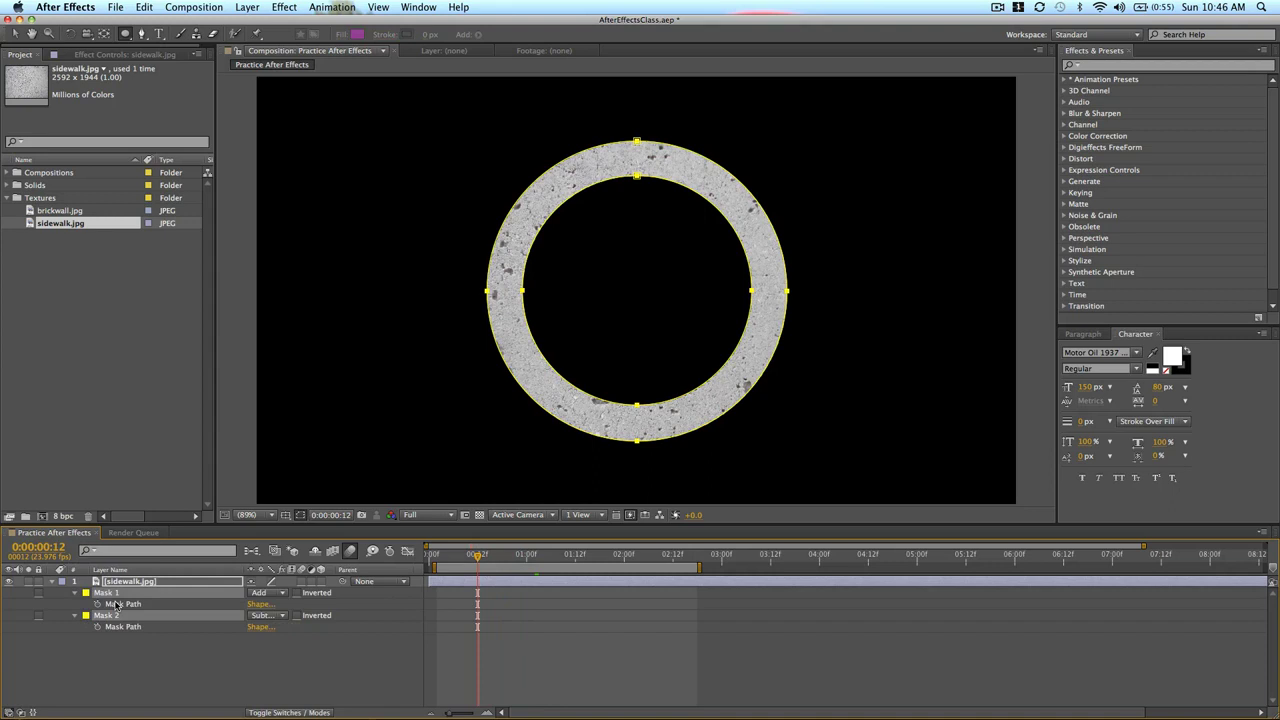
pyautogui.press('m')
pyautogui.press('m')
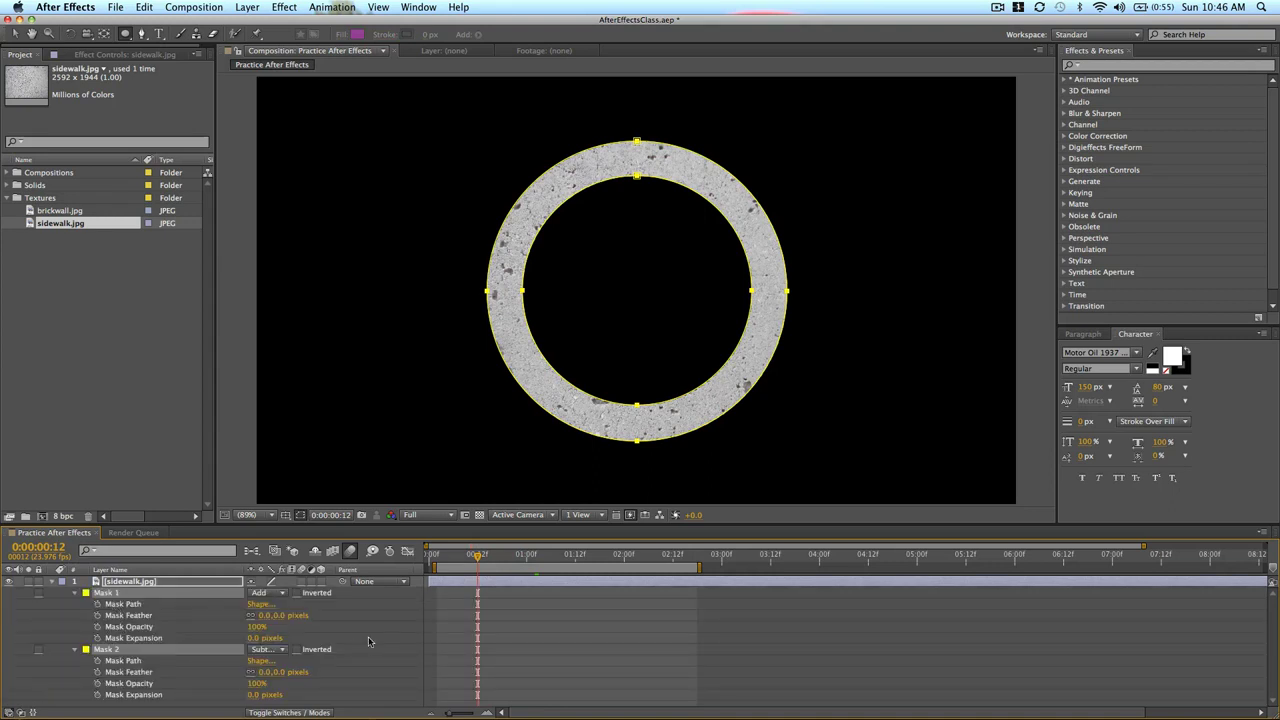
pyautogui.click(40, 645)
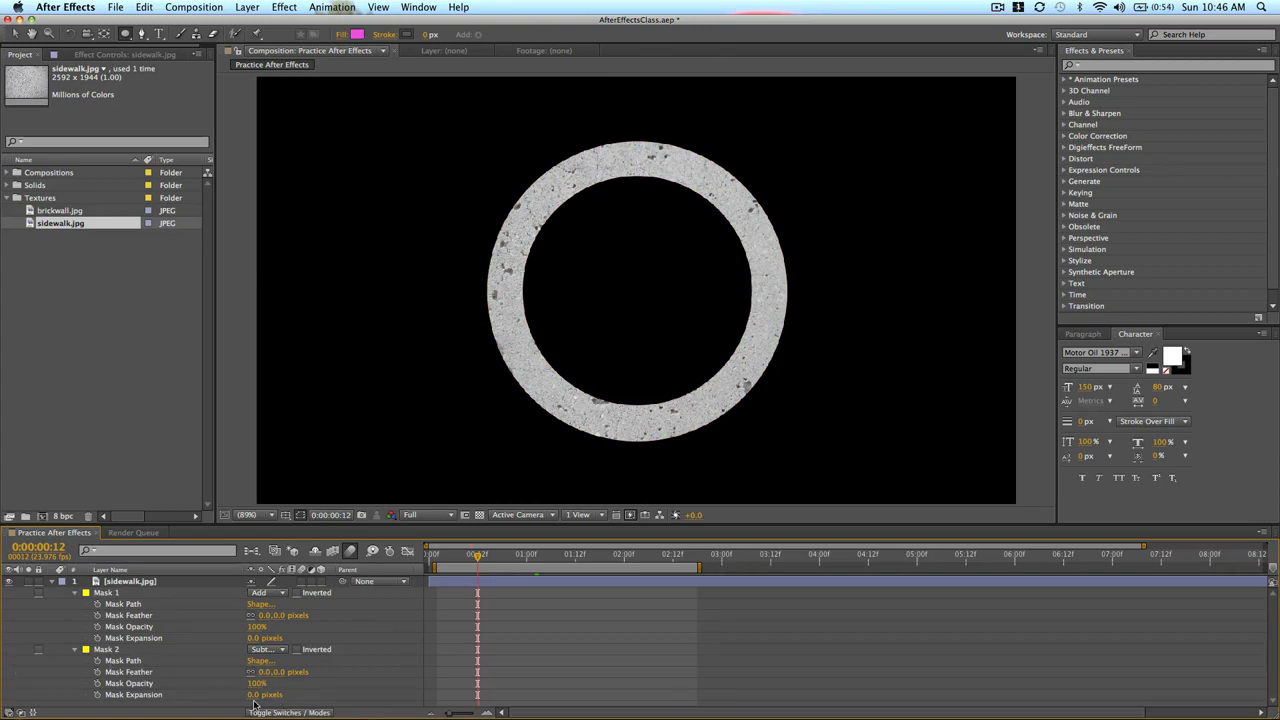
pyautogui.moveTo(253, 694)
pyautogui.mouseDown()
pyautogui.moveTo(264, 700)
pyautogui.moveTo(208, 701)
pyautogui.moveTo(243, 694)
pyautogui.mouseUp()
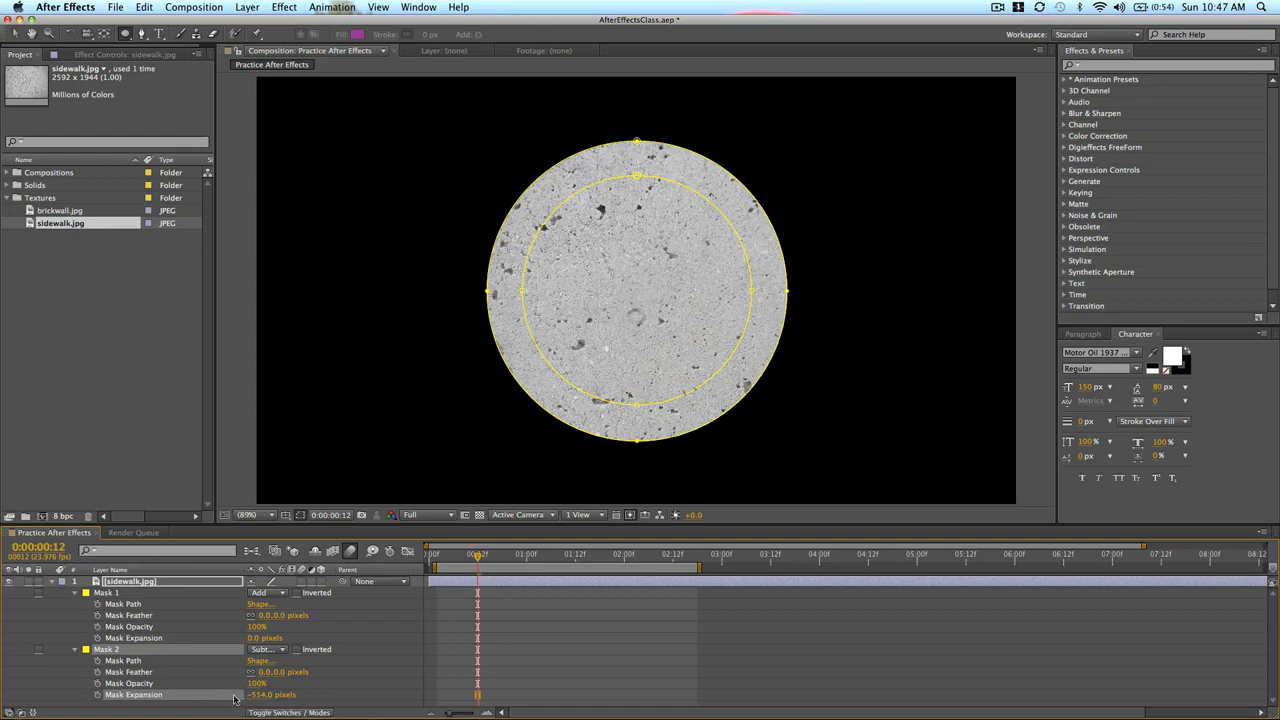
# Keyframe Mask 2's expansion and add a -714-pixel Mask 1 expansion keyframe at 0:00:00:12
pyautogui.click(96, 695)
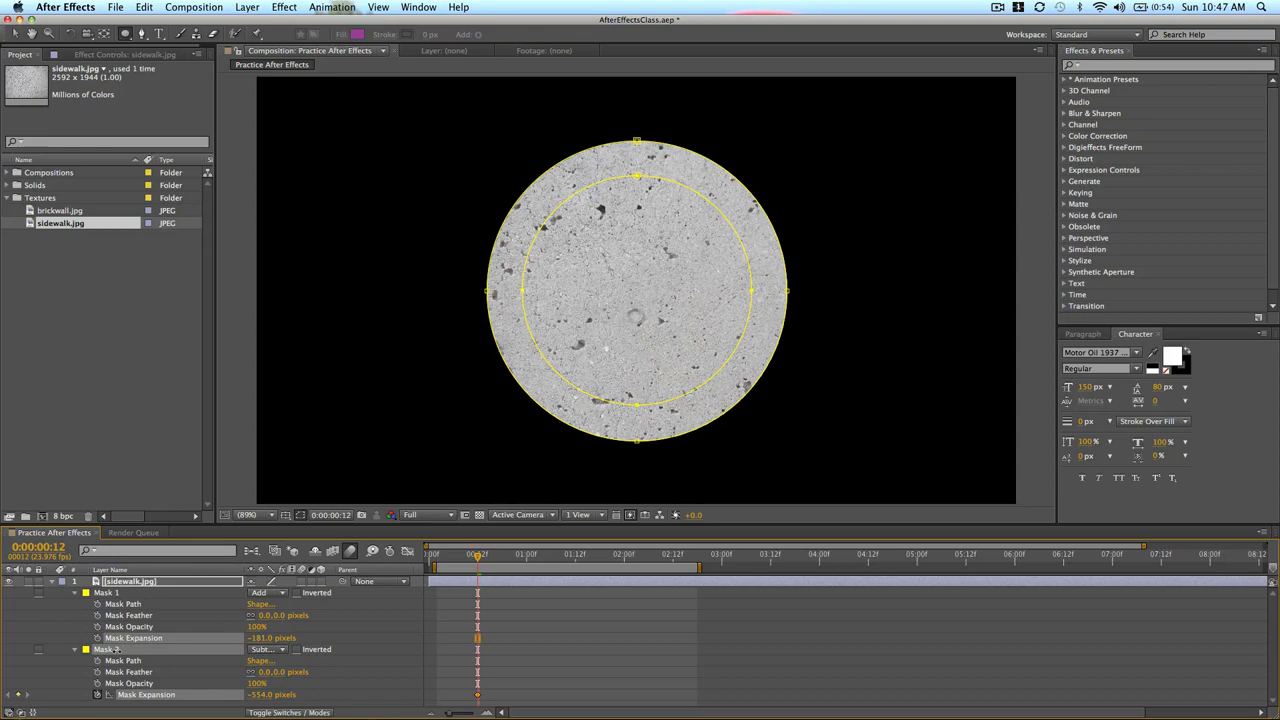
pyautogui.moveTo(254, 637); pyautogui.dragTo(163, 650)
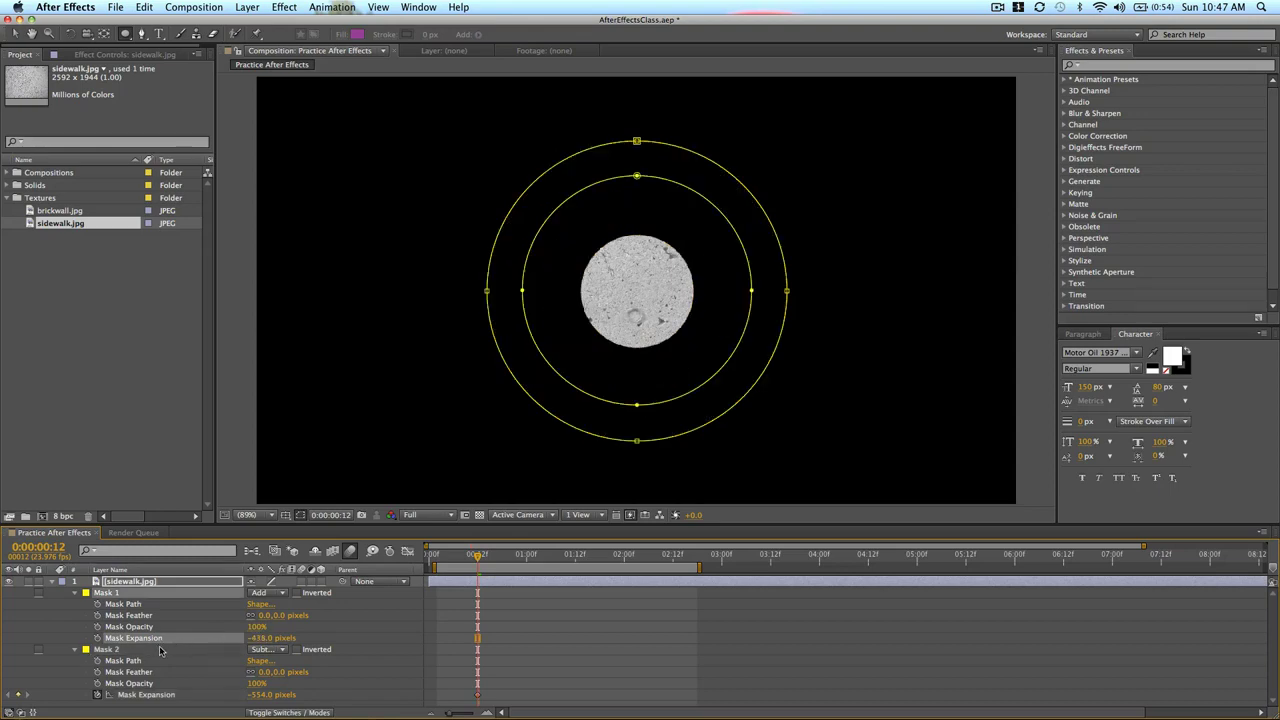
pyautogui.moveTo(255, 637); pyautogui.dragTo(194, 647)
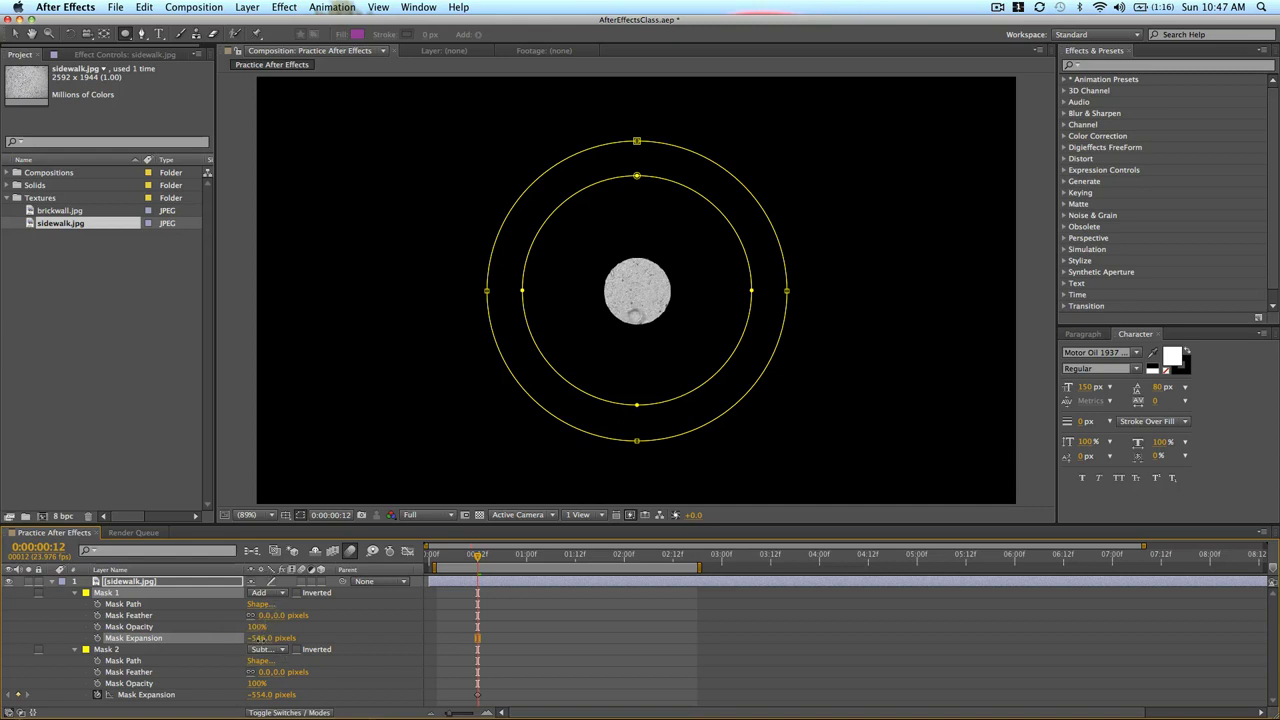
pyautogui.moveTo(211, 647); pyautogui.dragTo(256, 648)
pyautogui.click(97, 637)
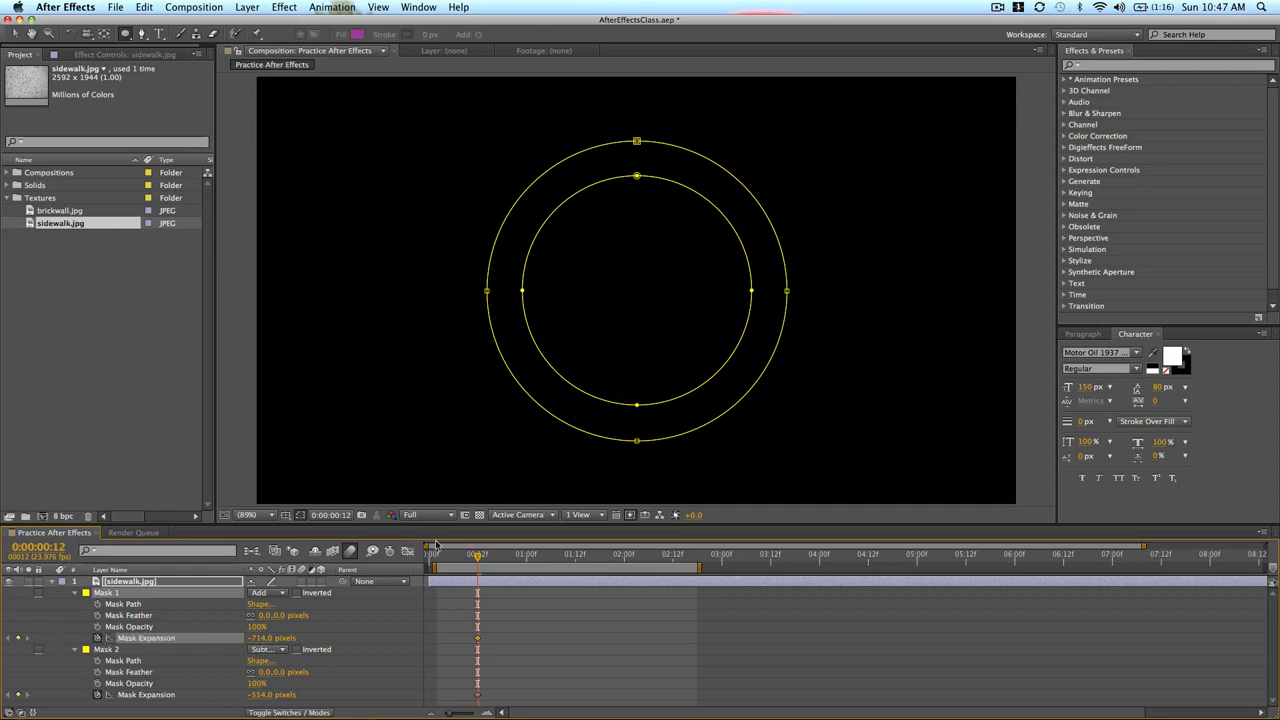
# At 0:00:01:00, keyframe Mask 1's expansion at 0.0 pixels
pyautogui.click(529, 557)
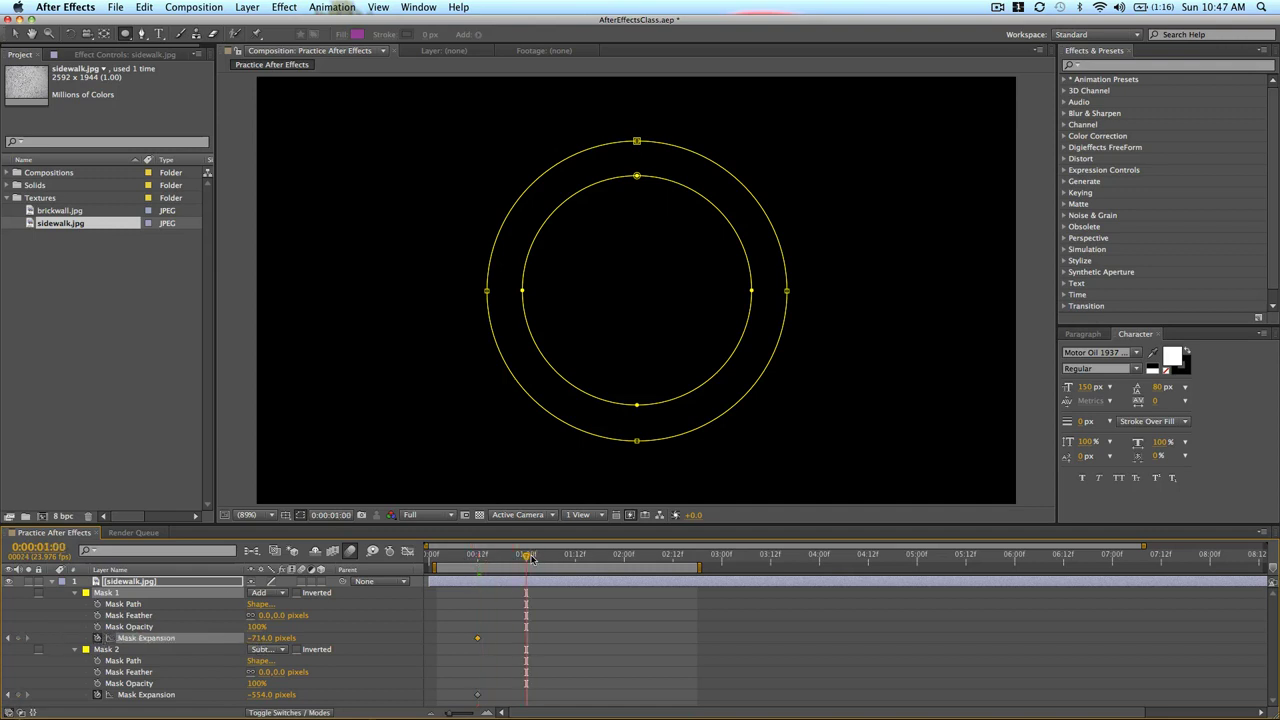
pyautogui.click(540, 604)
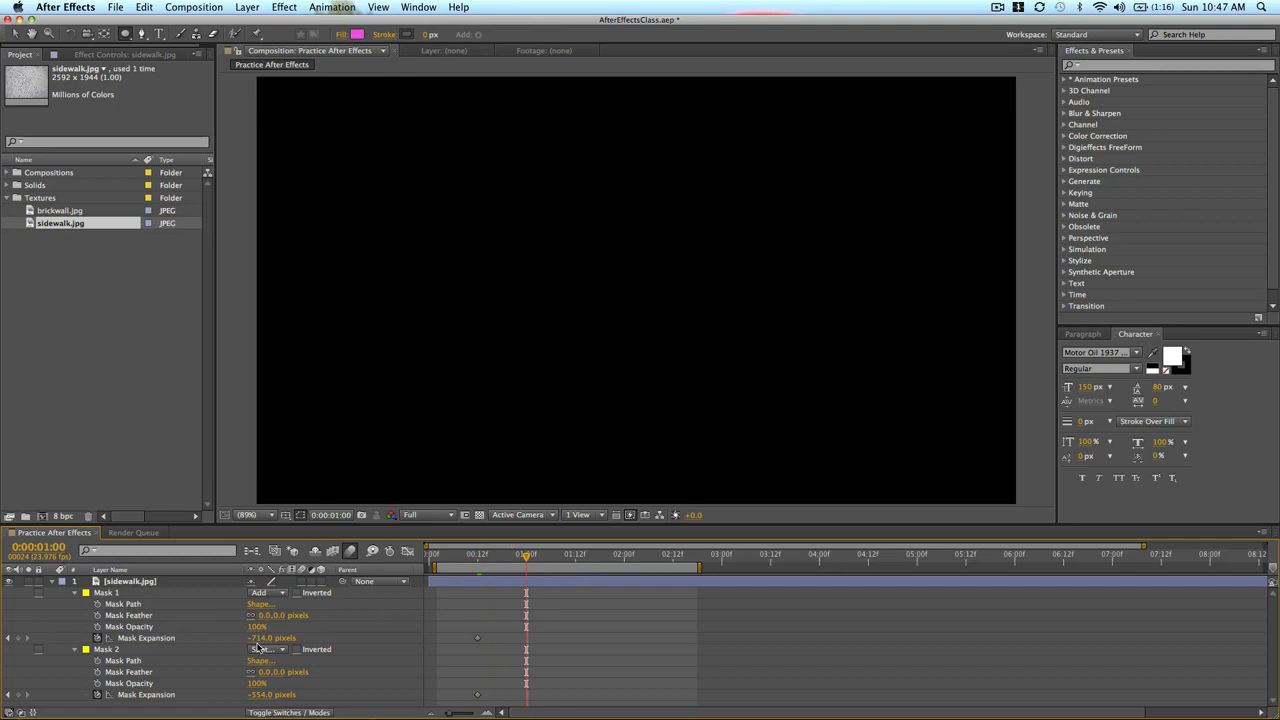
pyautogui.moveTo(252, 638); pyautogui.dragTo(391, 635)
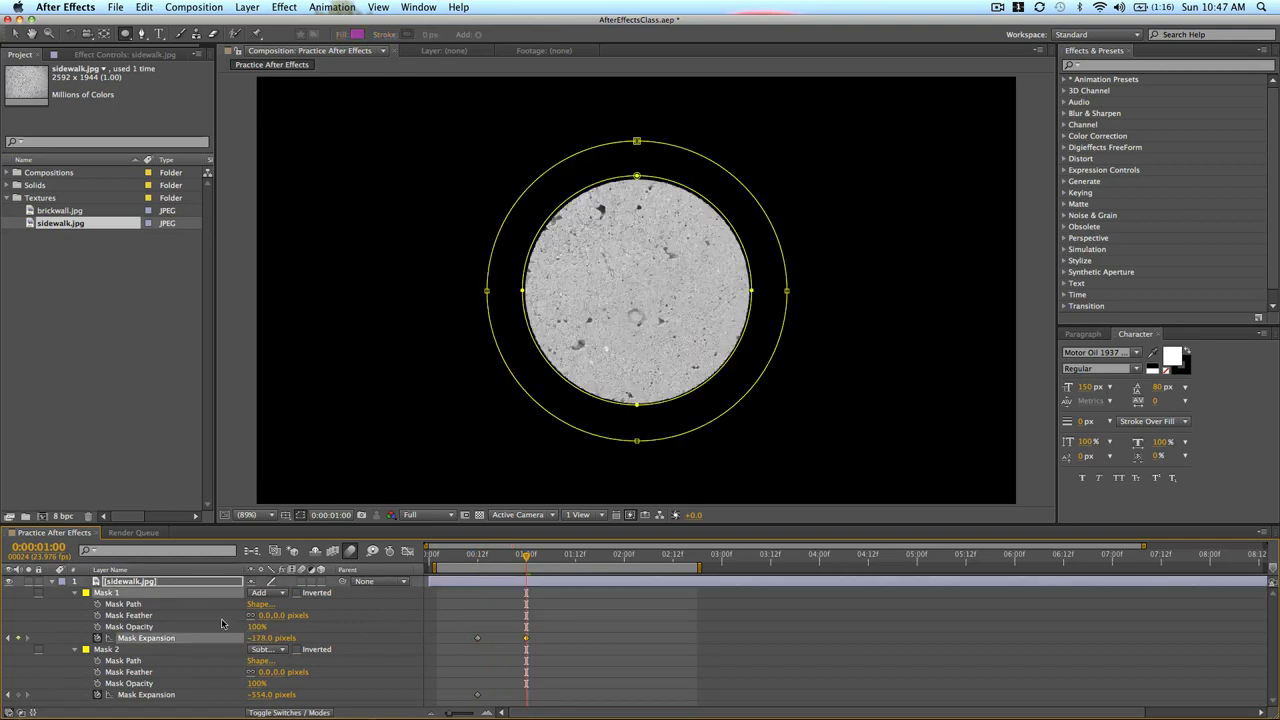
pyautogui.moveTo(258, 638); pyautogui.dragTo(355, 645)
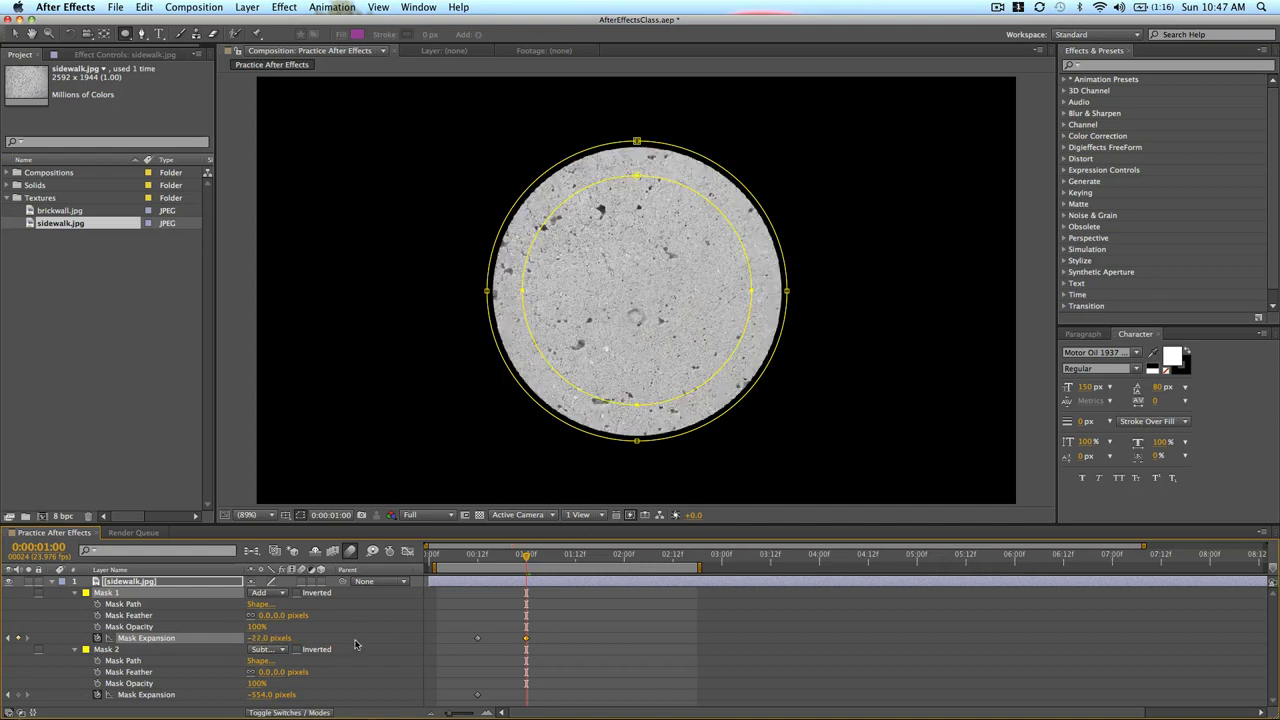
pyautogui.click(263, 638)
pyautogui.write('1')
pyautogui.press('Return')
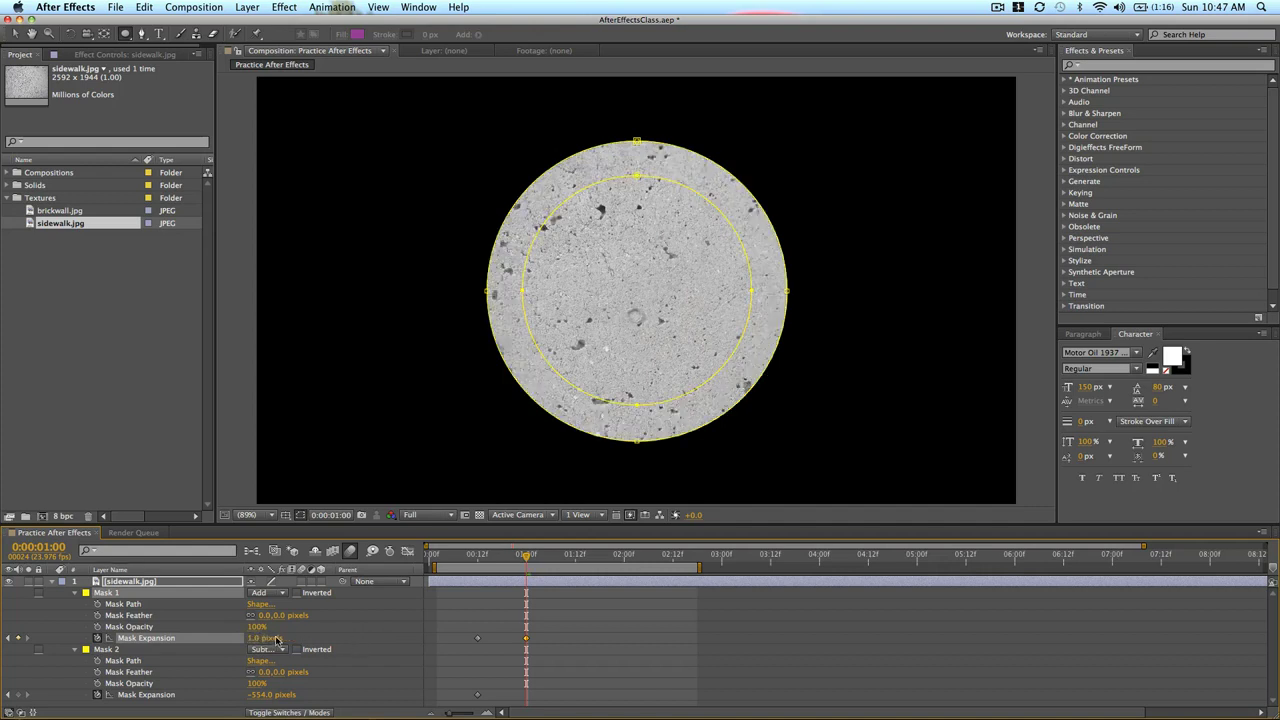
pyautogui.click(252, 638)
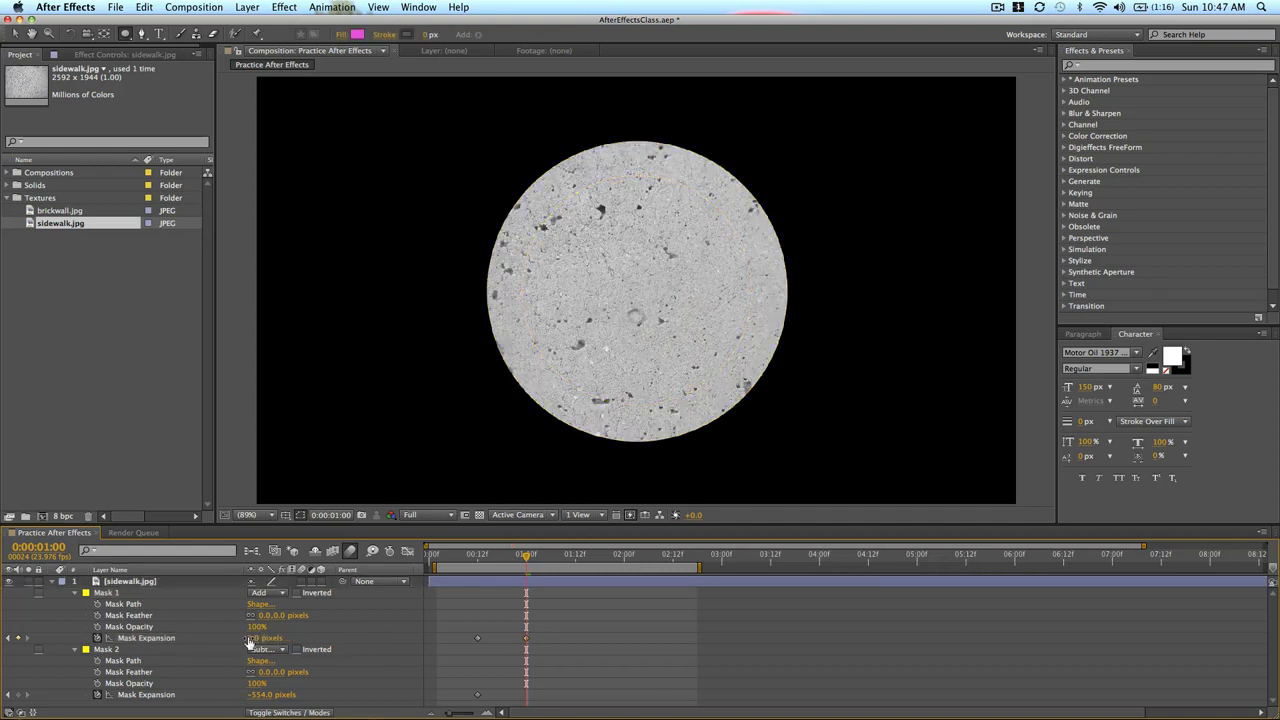
pyautogui.write('0')
pyautogui.press('Return')
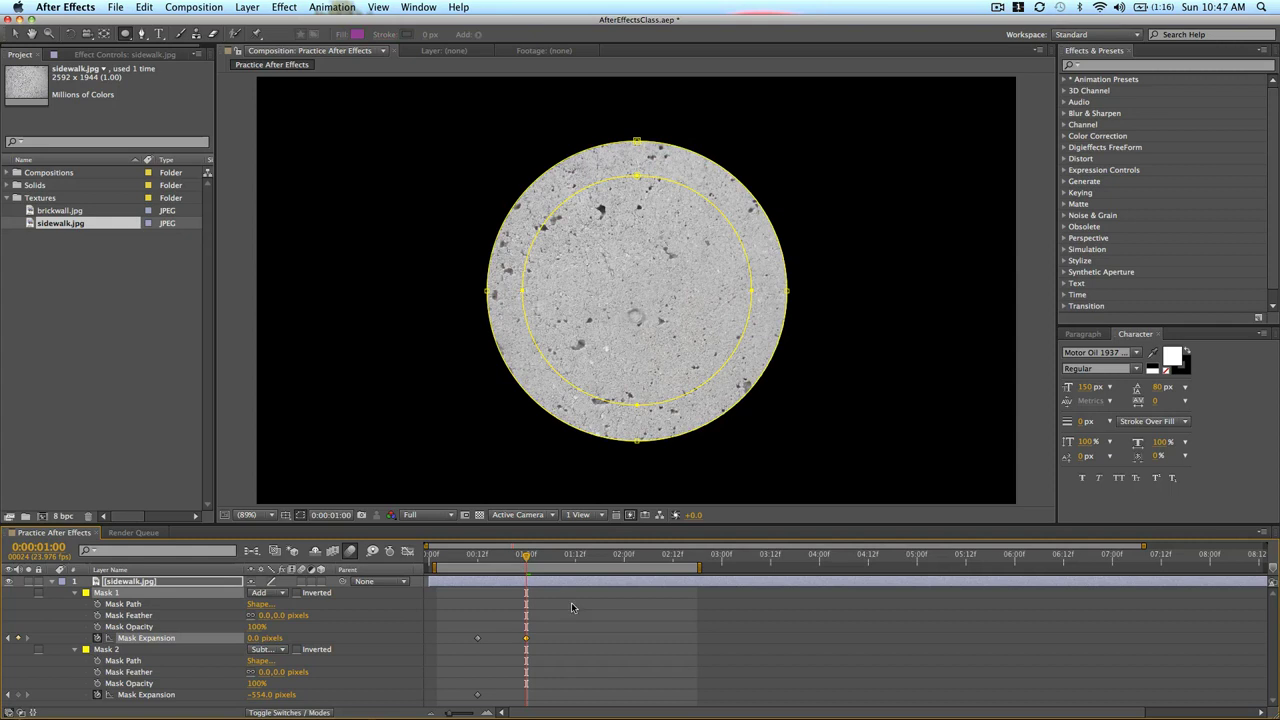
# Add a Mask 2 expansion keyframe at 0:00:01:00 and preview the ring animation
pyautogui.click(522, 558)
pyautogui.press('pagedown')
pyautogui.moveTo(256, 694); pyautogui.dragTo(272, 694)
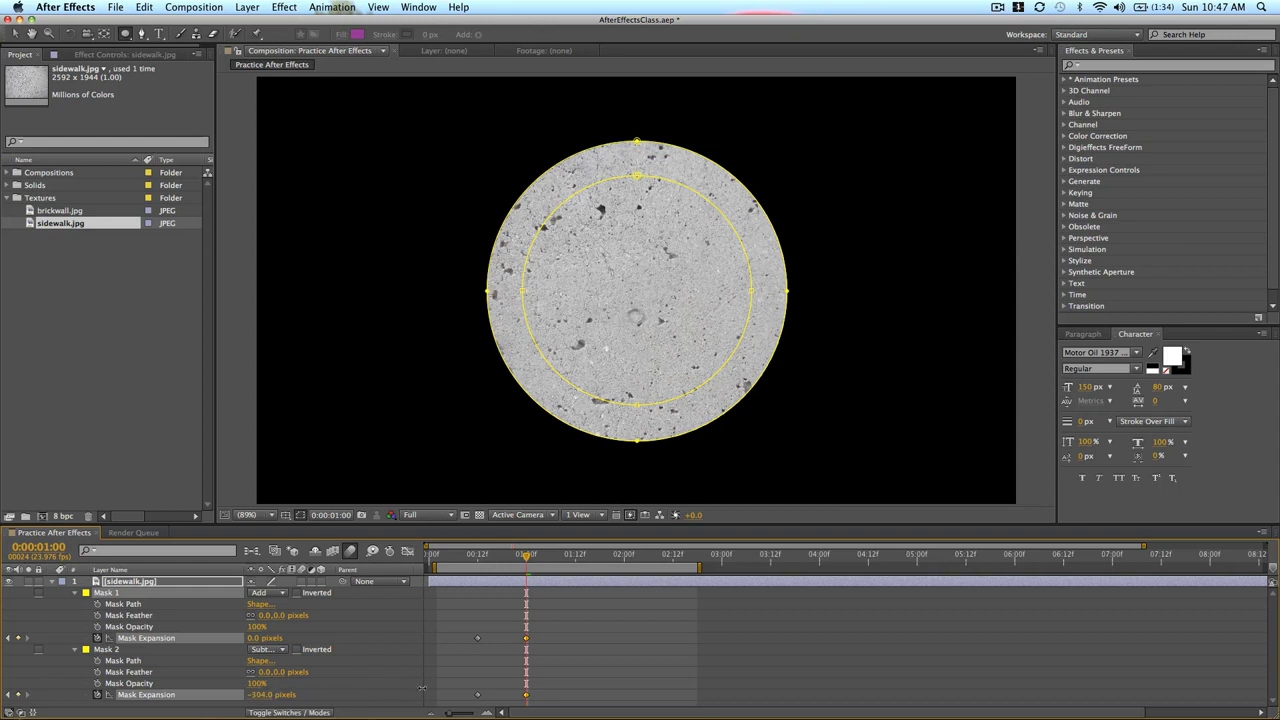
pyautogui.moveTo(421, 688); pyautogui.dragTo(620, 686)
pyautogui.click(603, 654)
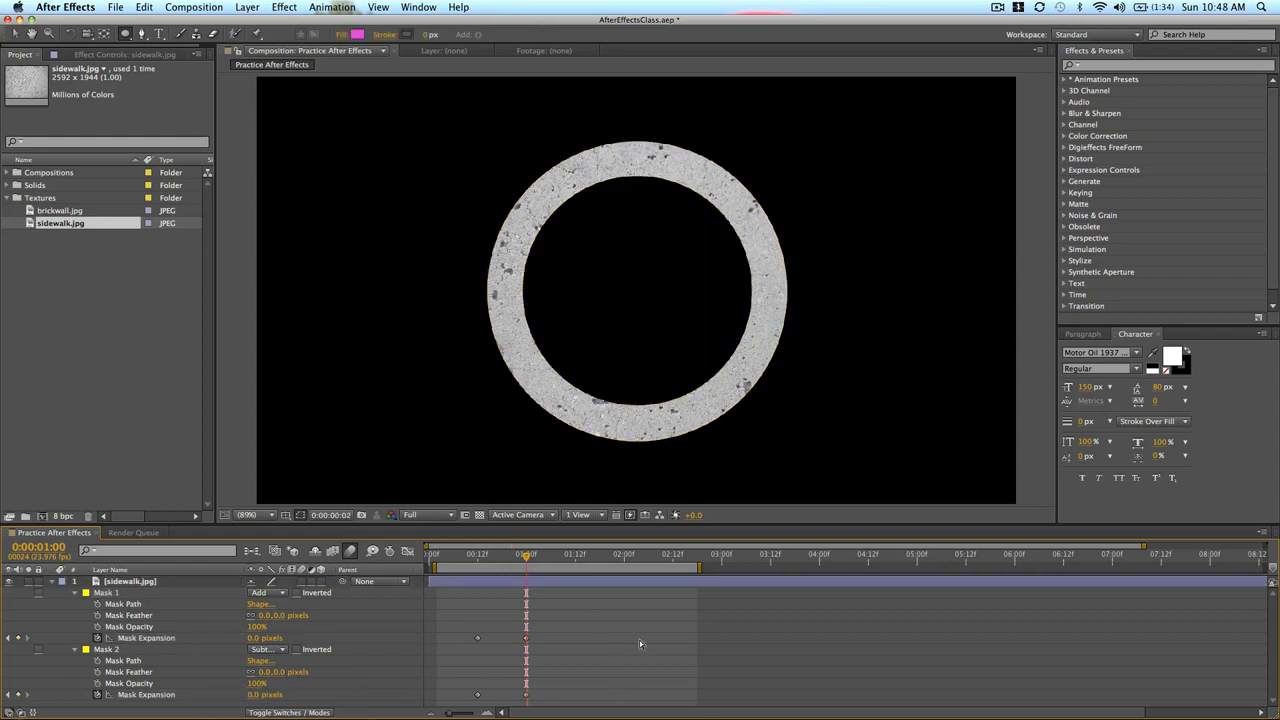
pyautogui.press('space')
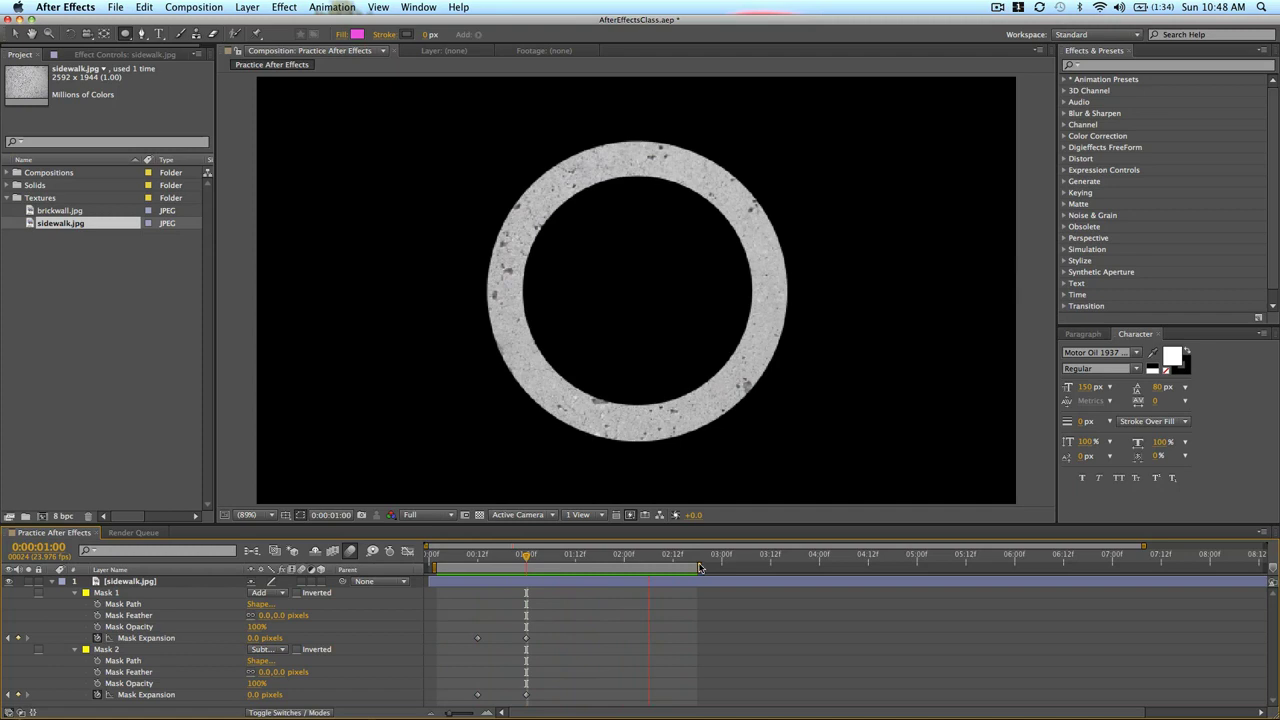
pyautogui.press('space')
# Select Mask 2's expansion keyframes and preview the animation so far
pyautogui.moveTo(477, 556); pyautogui.dragTo(526, 560)
pyautogui.moveTo(468, 682); pyautogui.dragTo(575, 694)
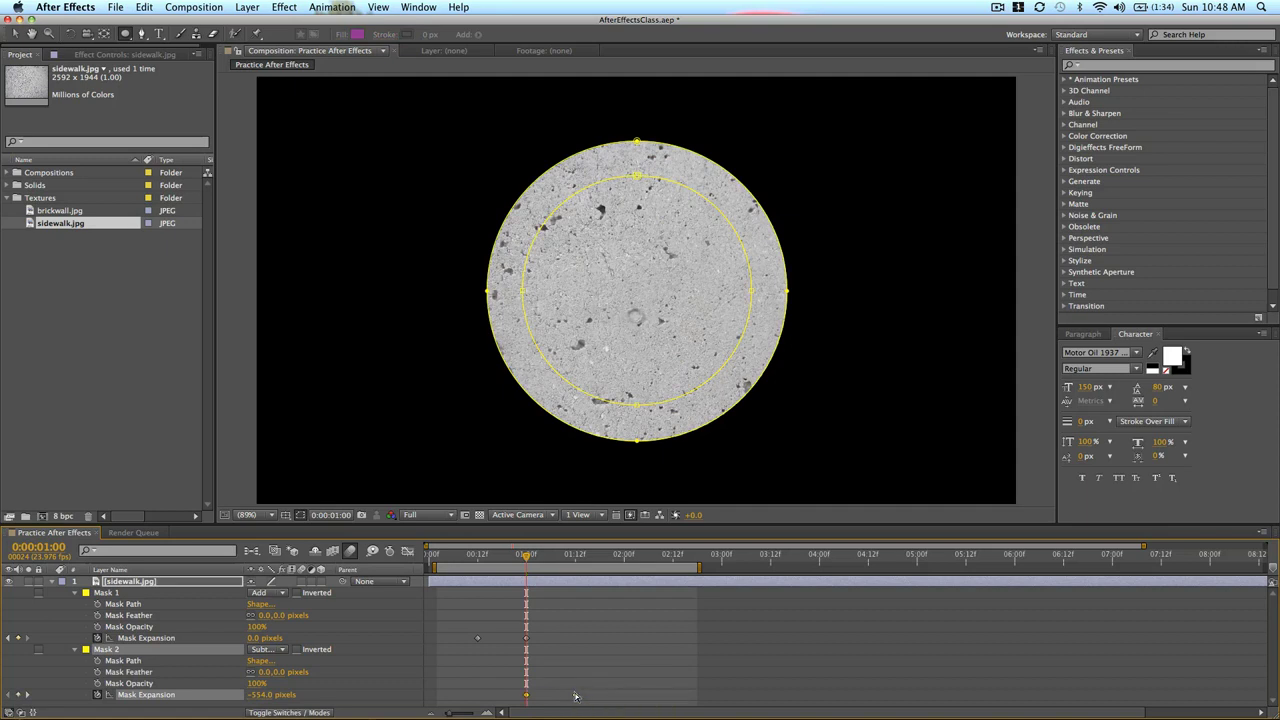
pyautogui.press('space')
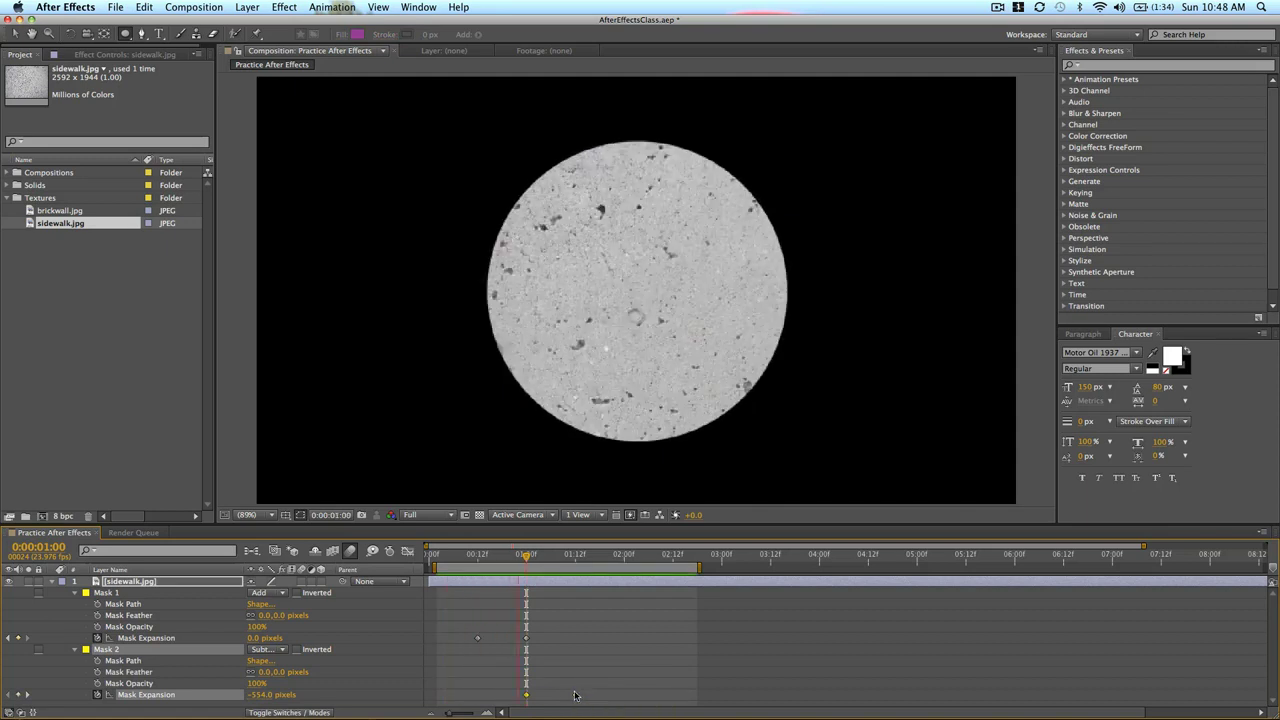
pyautogui.press('space')
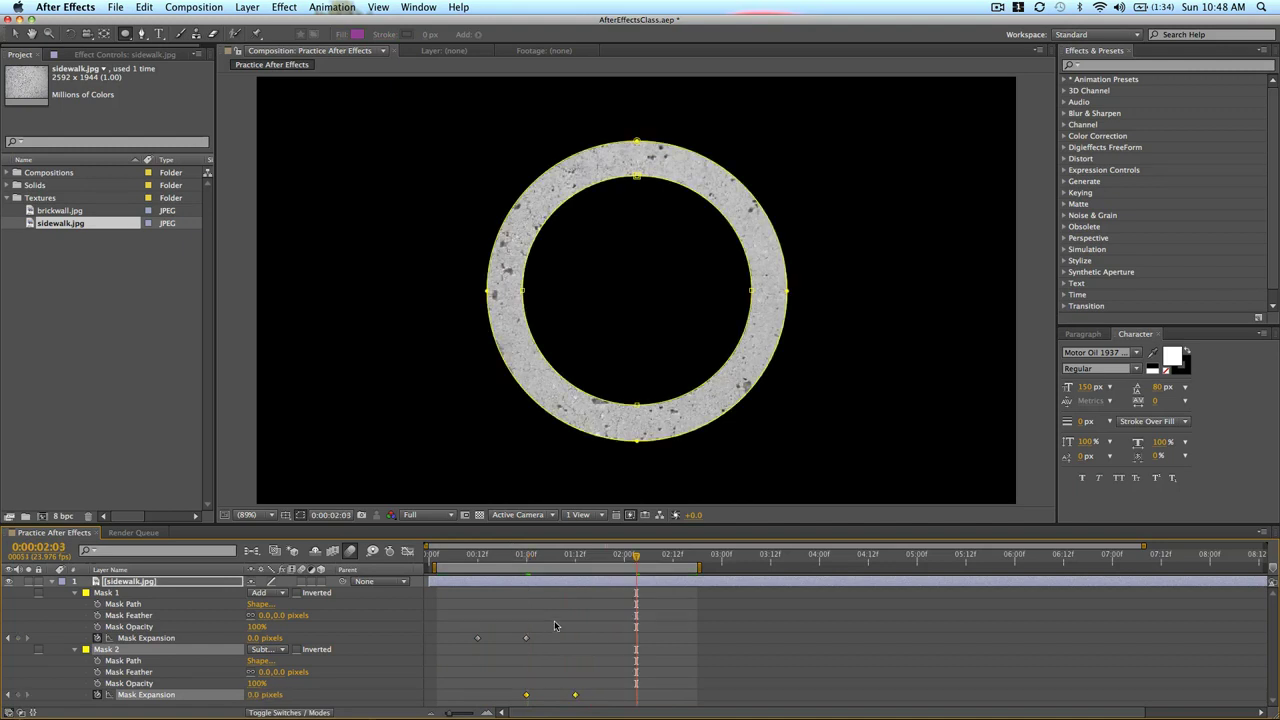
# At 0:00:01:12, raise Mask 2's expansion to 179.0 pixels and preview the ring vanishing
pyautogui.moveTo(465, 558); pyautogui.dragTo(527, 558)
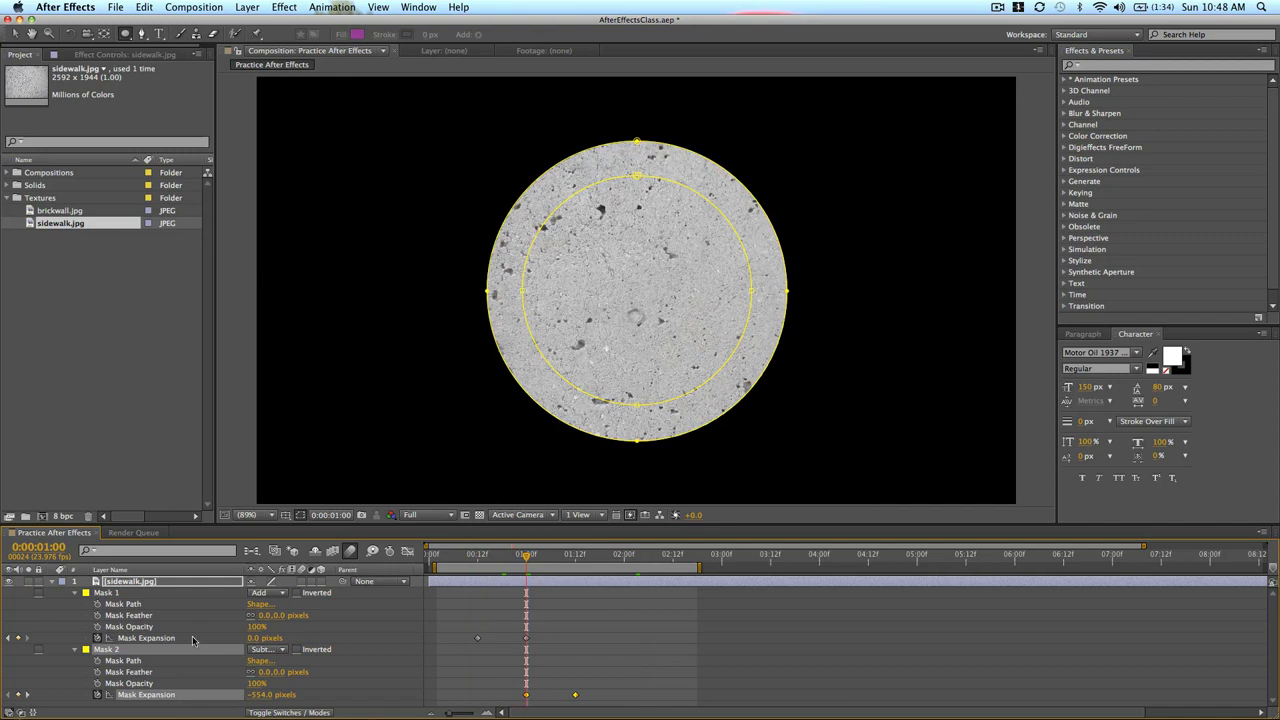
pyautogui.moveTo(526, 561); pyautogui.dragTo(576, 558)
pyautogui.press('F2')
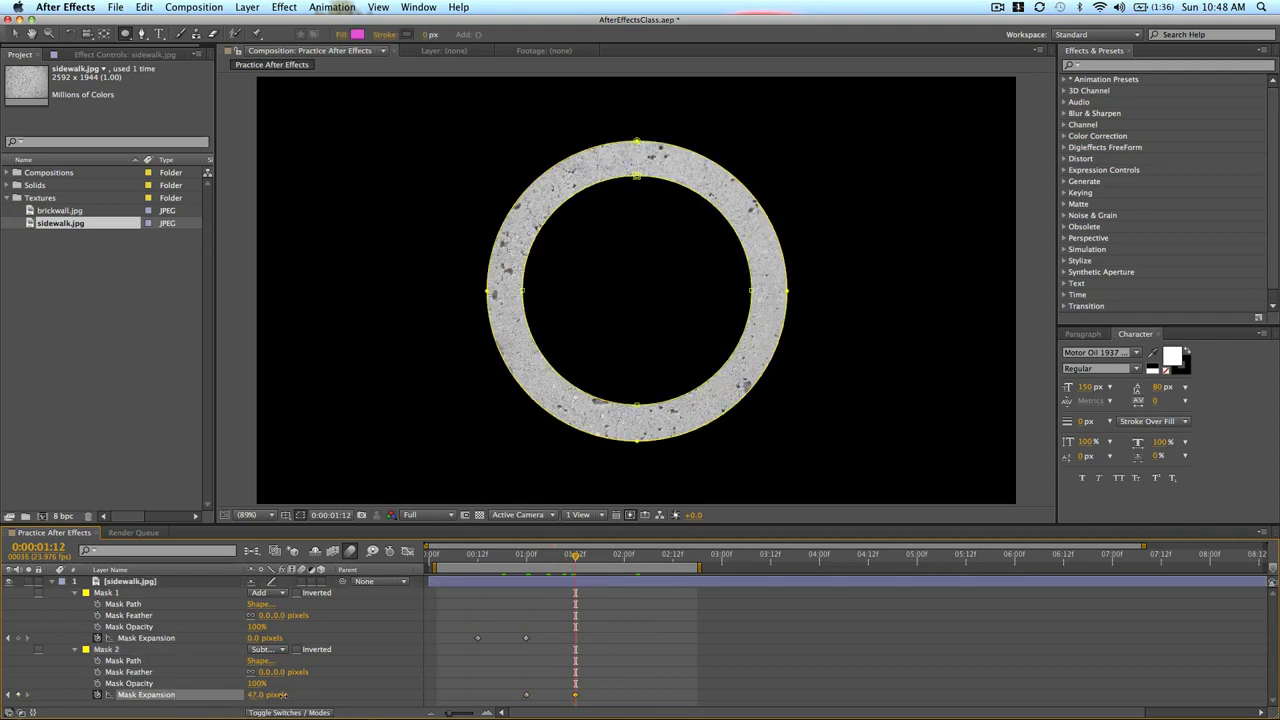
pyautogui.moveTo(283, 694); pyautogui.dragTo(263, 703)
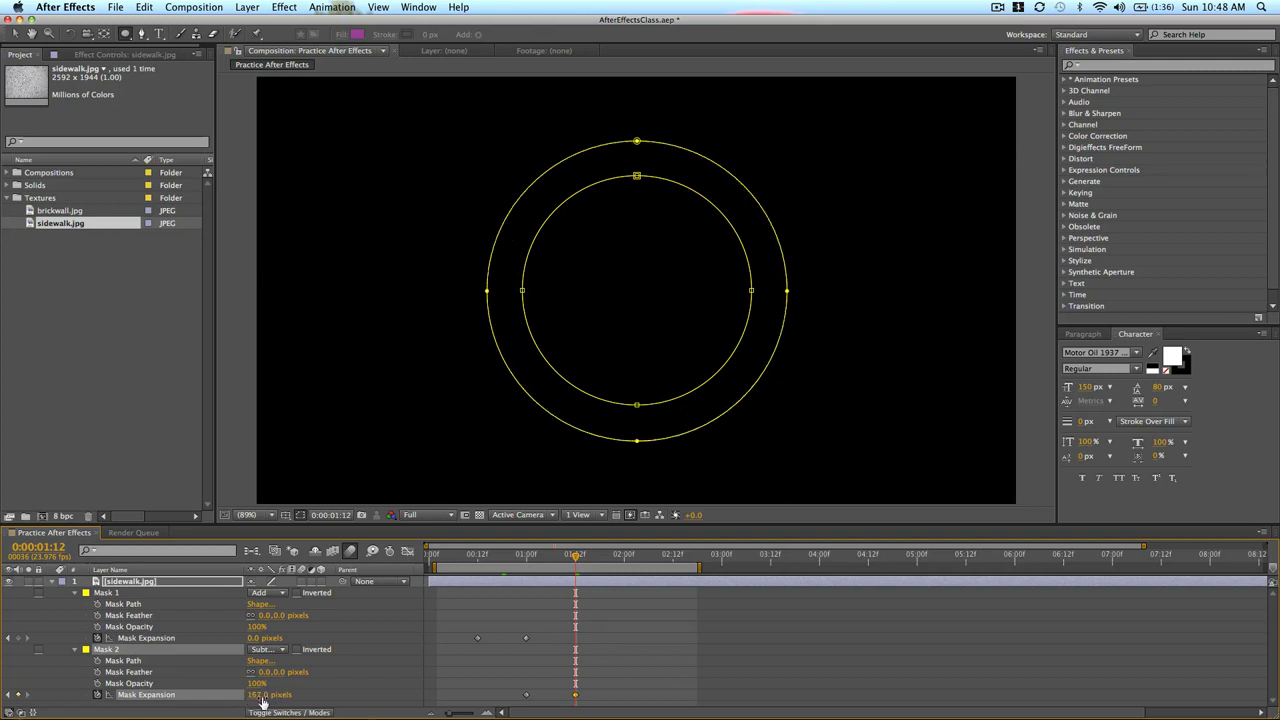
pyautogui.click(602, 663)
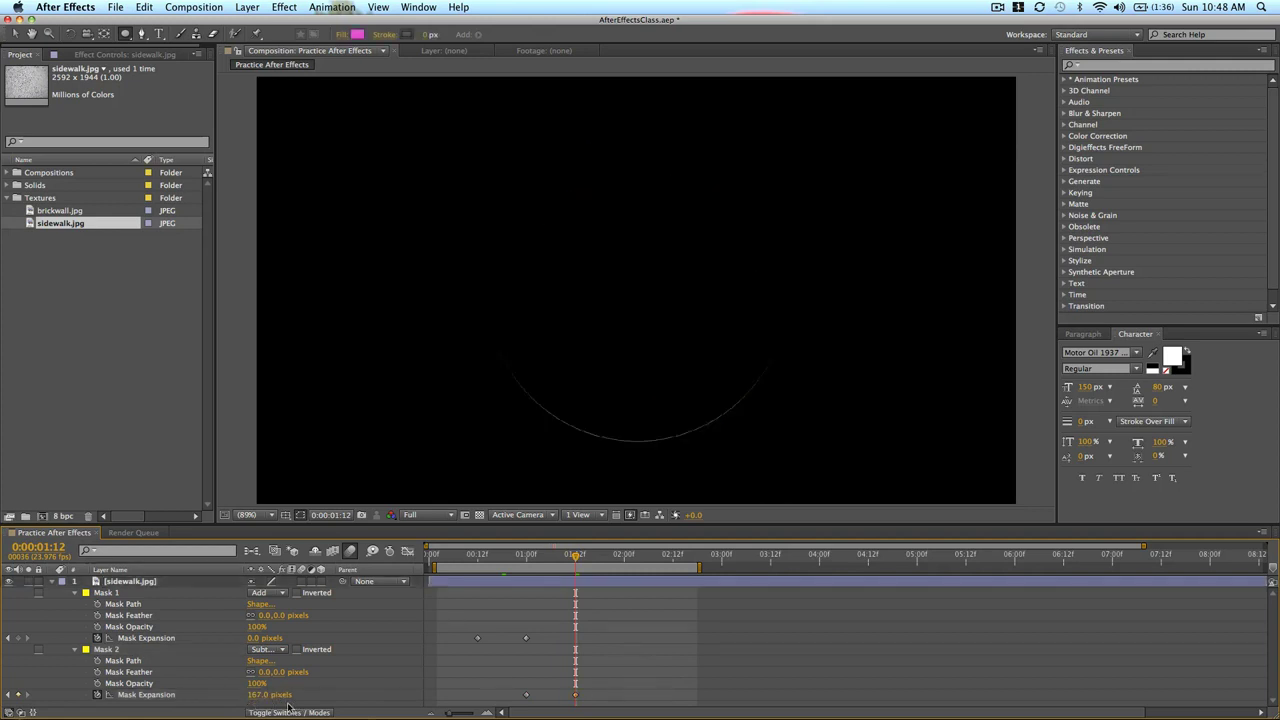
pyautogui.moveTo(276, 698); pyautogui.dragTo(282, 698)
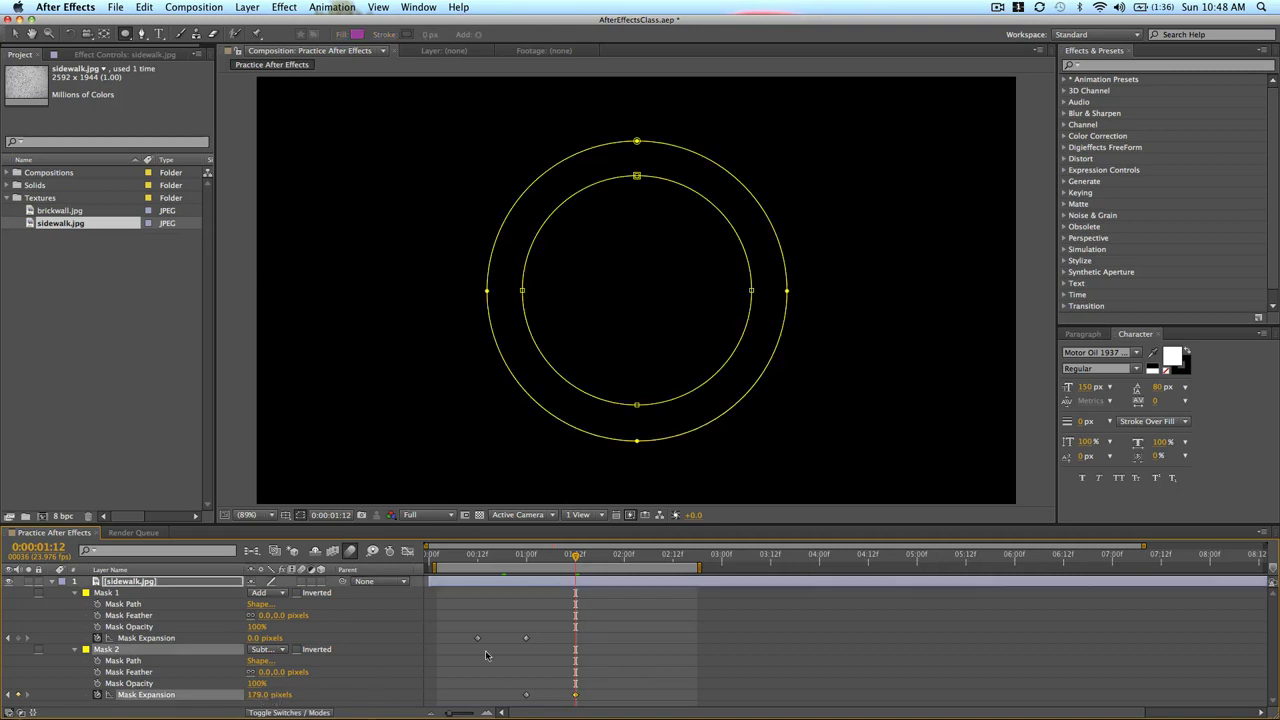
pyautogui.click(652, 651)
pyautogui.press('space')
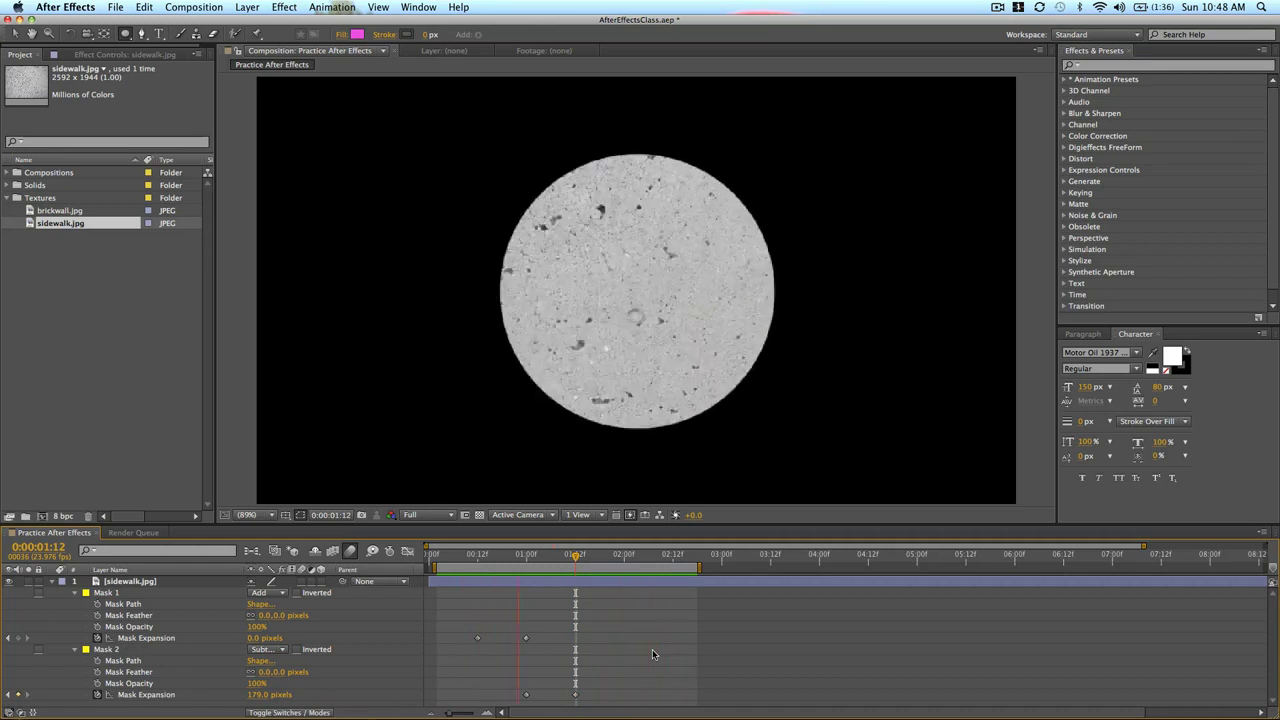
pyautogui.press('space')
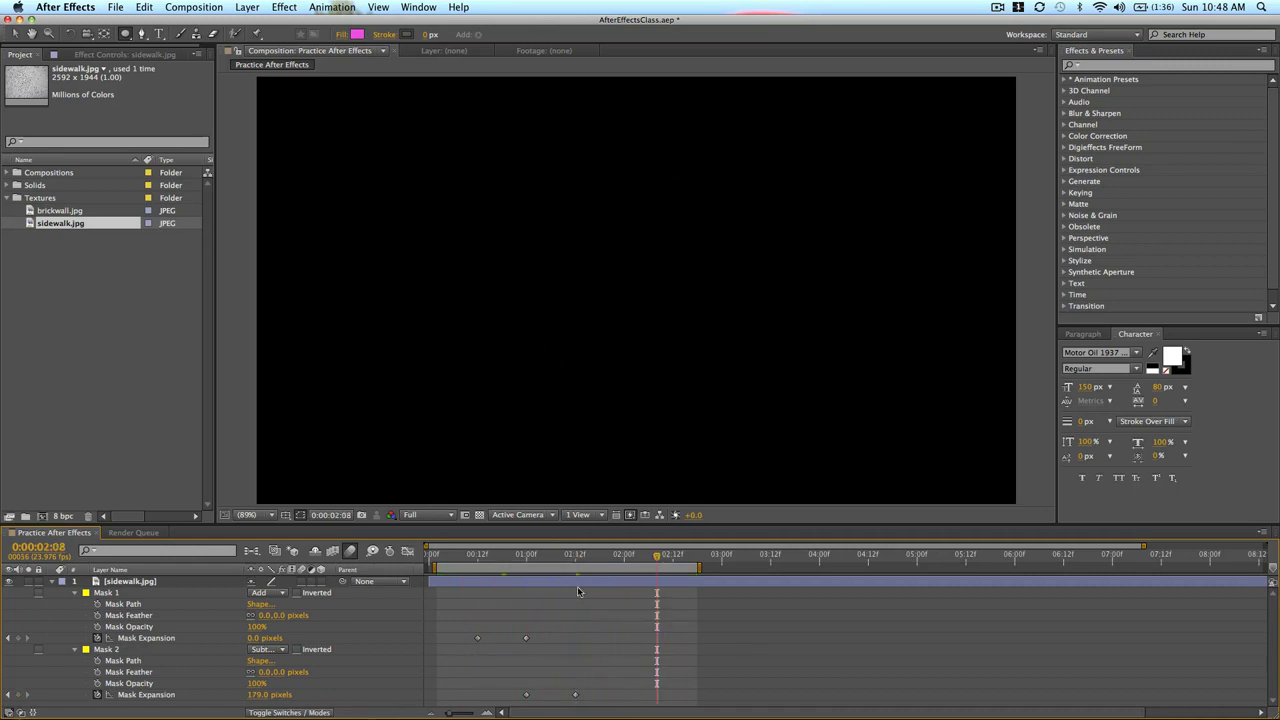
# Move Mask 2's last keyframe to 1:07 and apply Easy Ease to both one-second keyframes
pyautogui.click(576, 562)
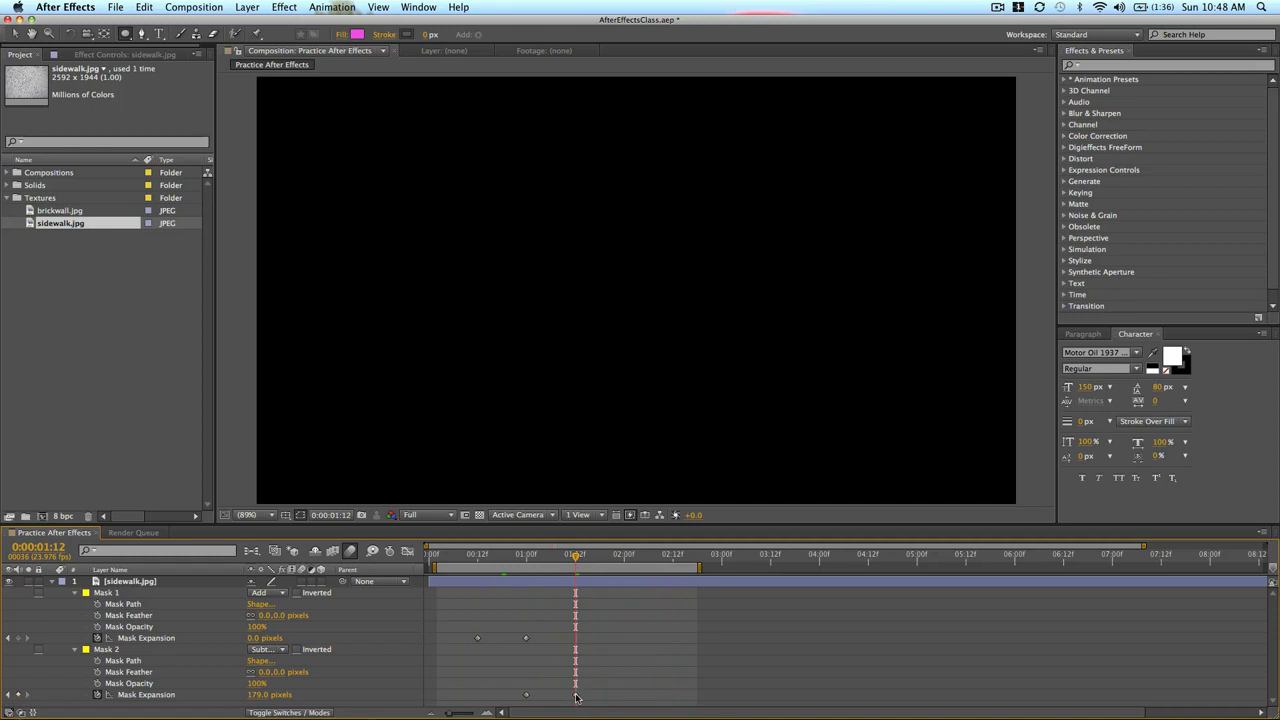
pyautogui.moveTo(576, 697); pyautogui.dragTo(554, 700)
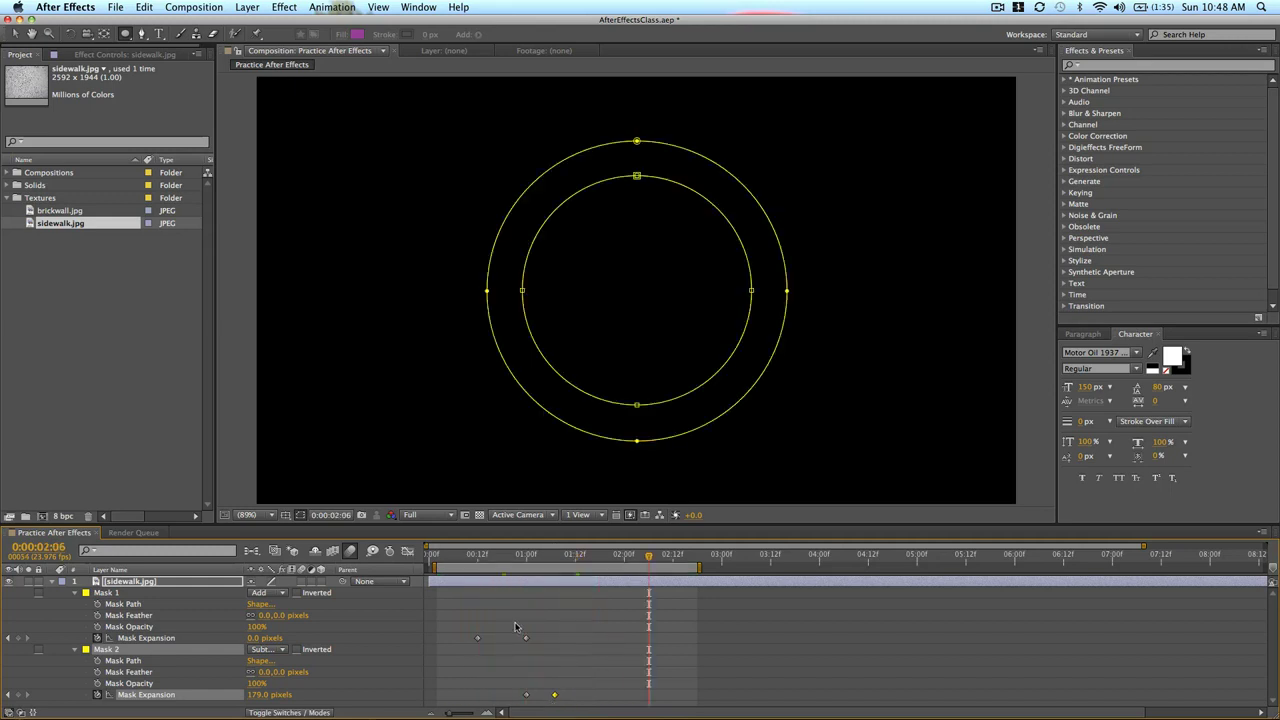
pyautogui.moveTo(512, 620); pyautogui.dragTo(528, 696)
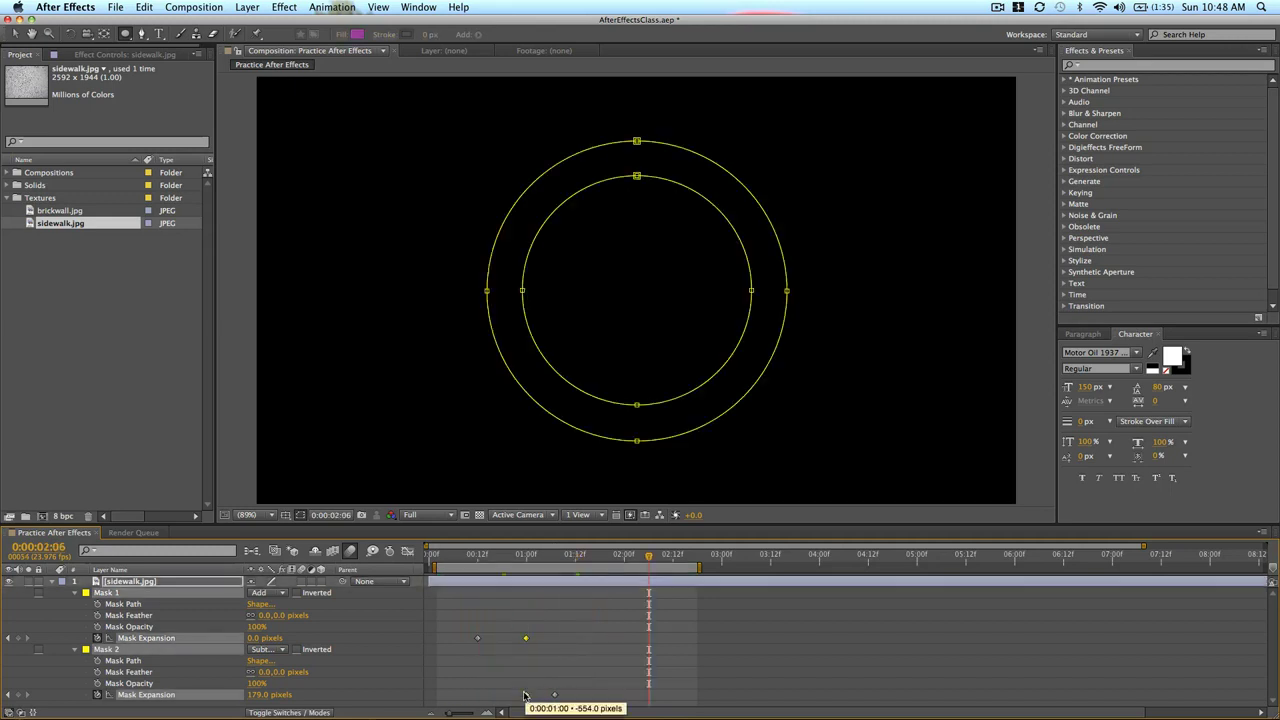
pyautogui.rightClick(528, 696)
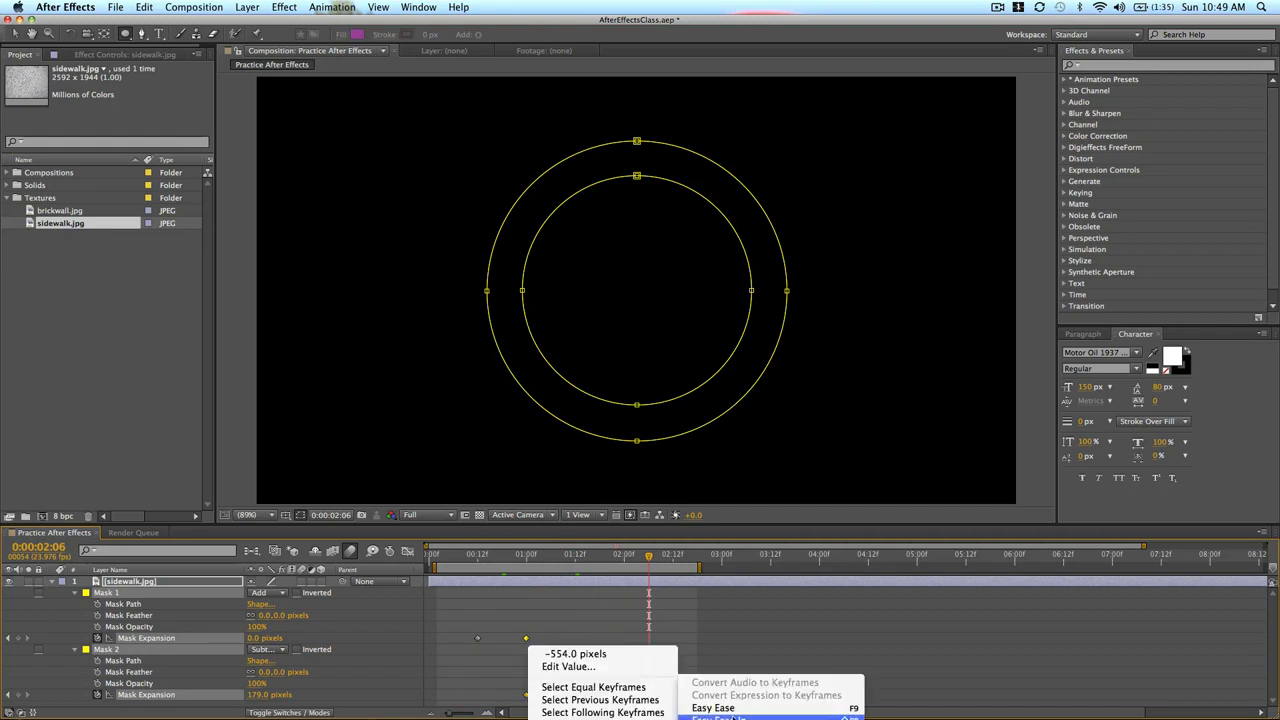
pyautogui.click(713, 707)
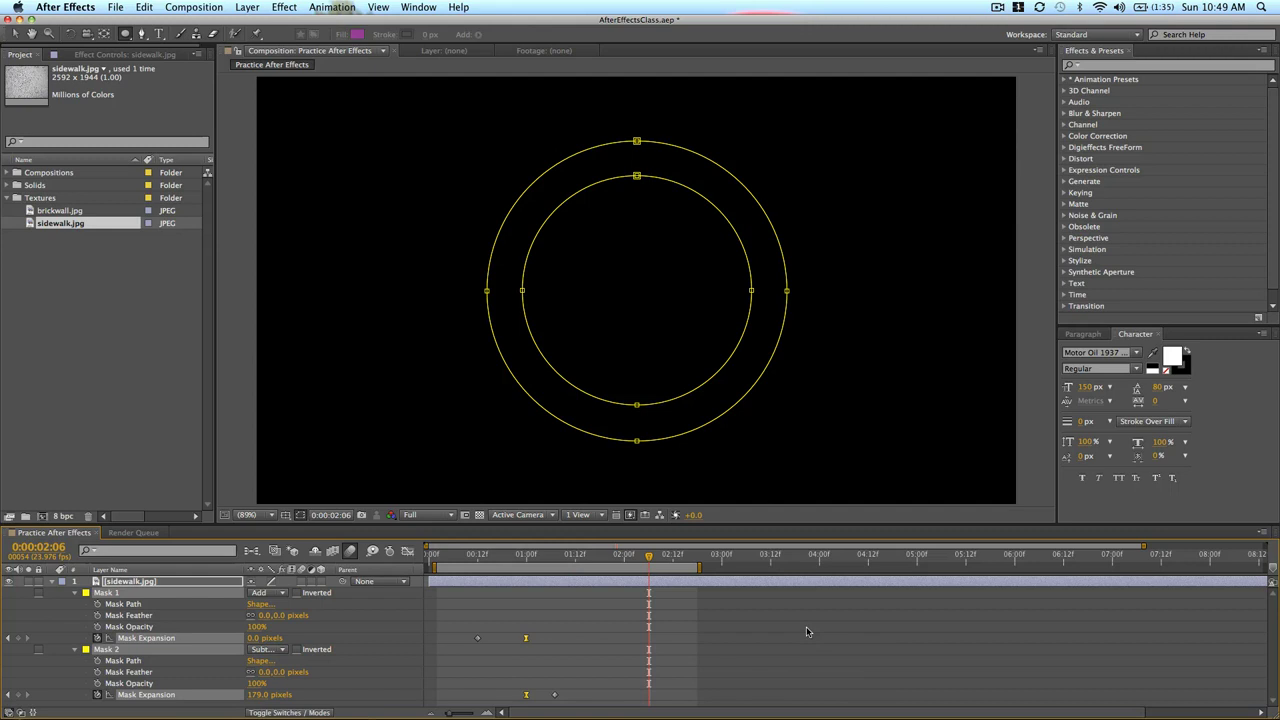
pyautogui.press('KP_0')
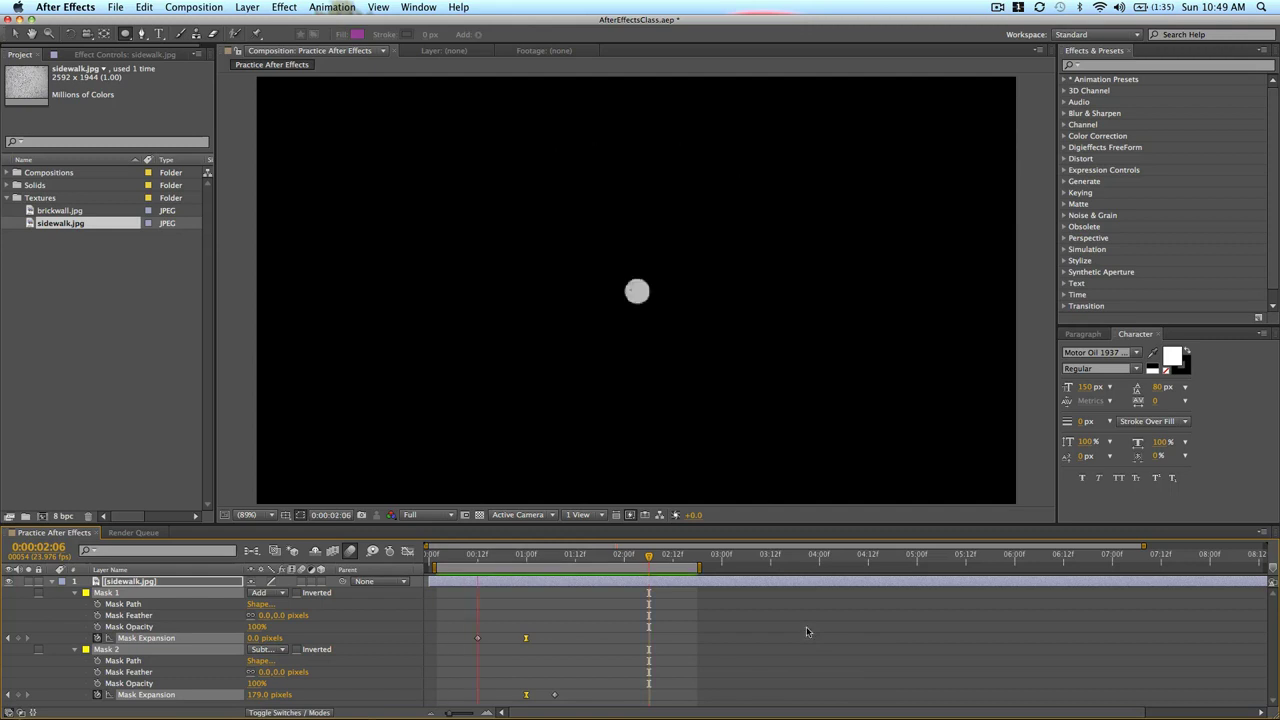
pyautogui.moveTo(541, 558); pyautogui.dragTo(555, 561)
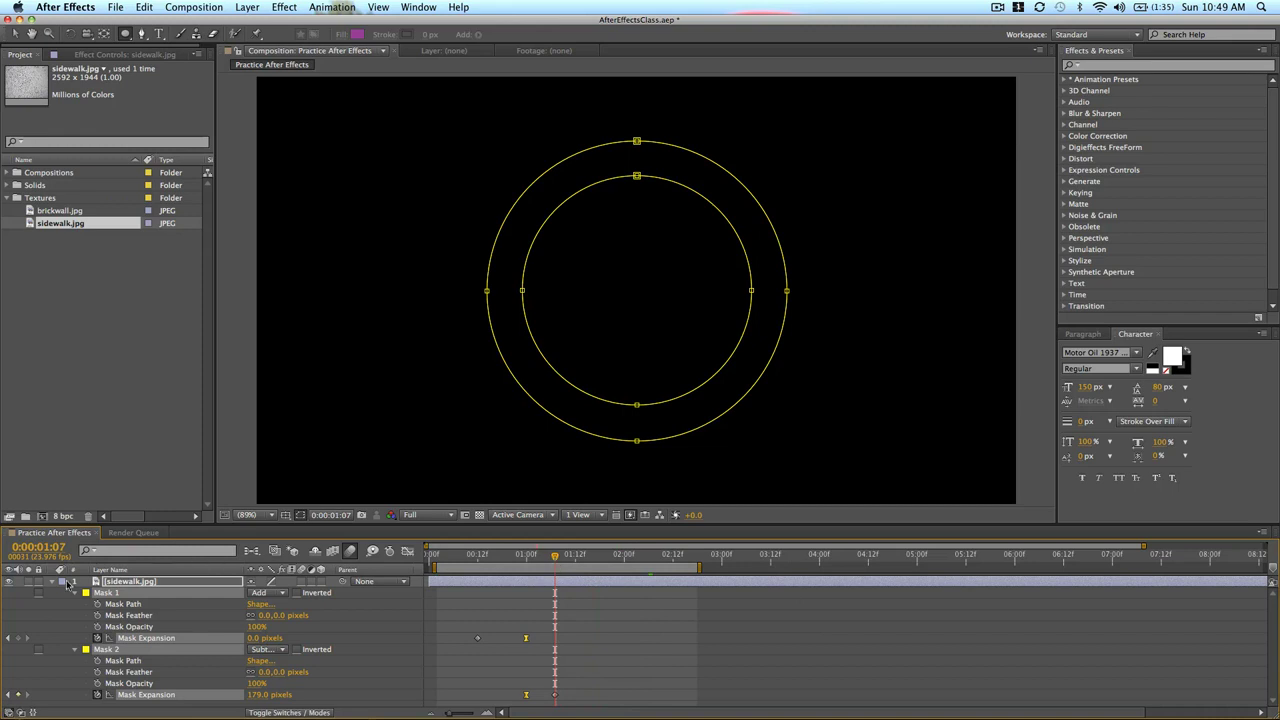
# Duplicate the sidewalk layer and reveal both layers' Mask Expansion keyframes
pyautogui.click(54, 582)
pyautogui.click(561, 584)
pyautogui.hotkey('ctrl', 'd')
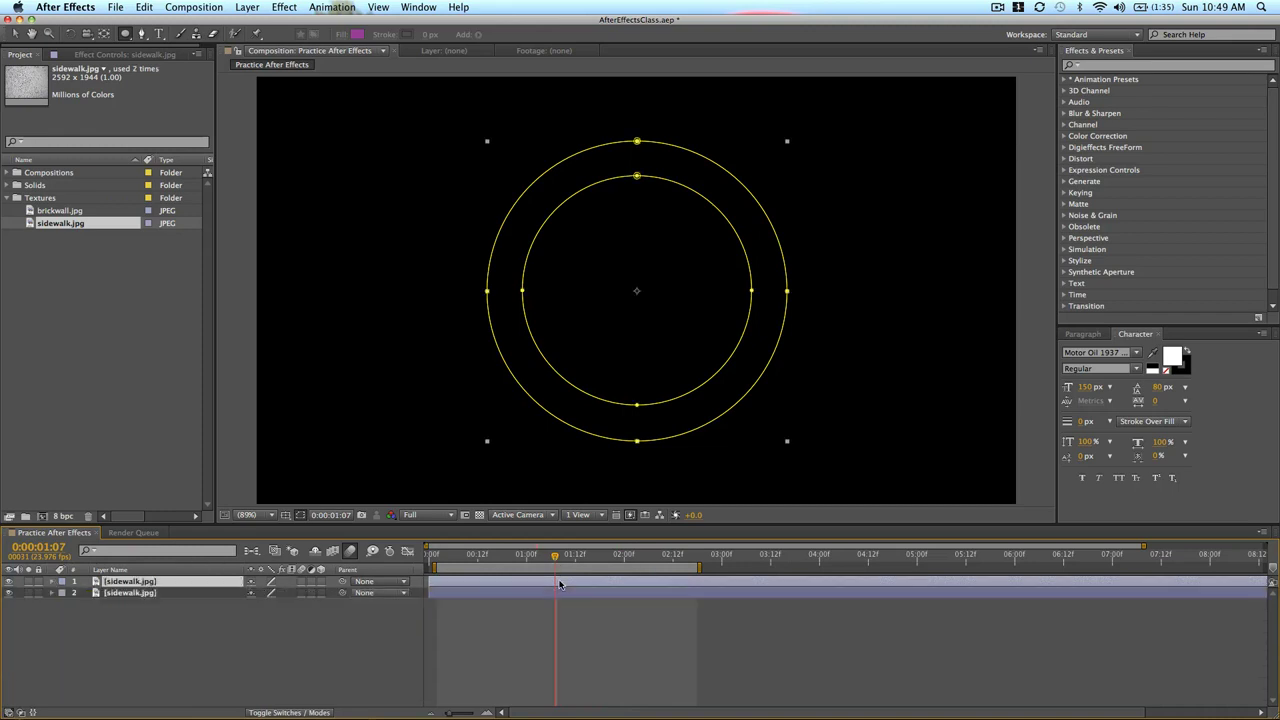
pyautogui.press('m')
pyautogui.press('m')
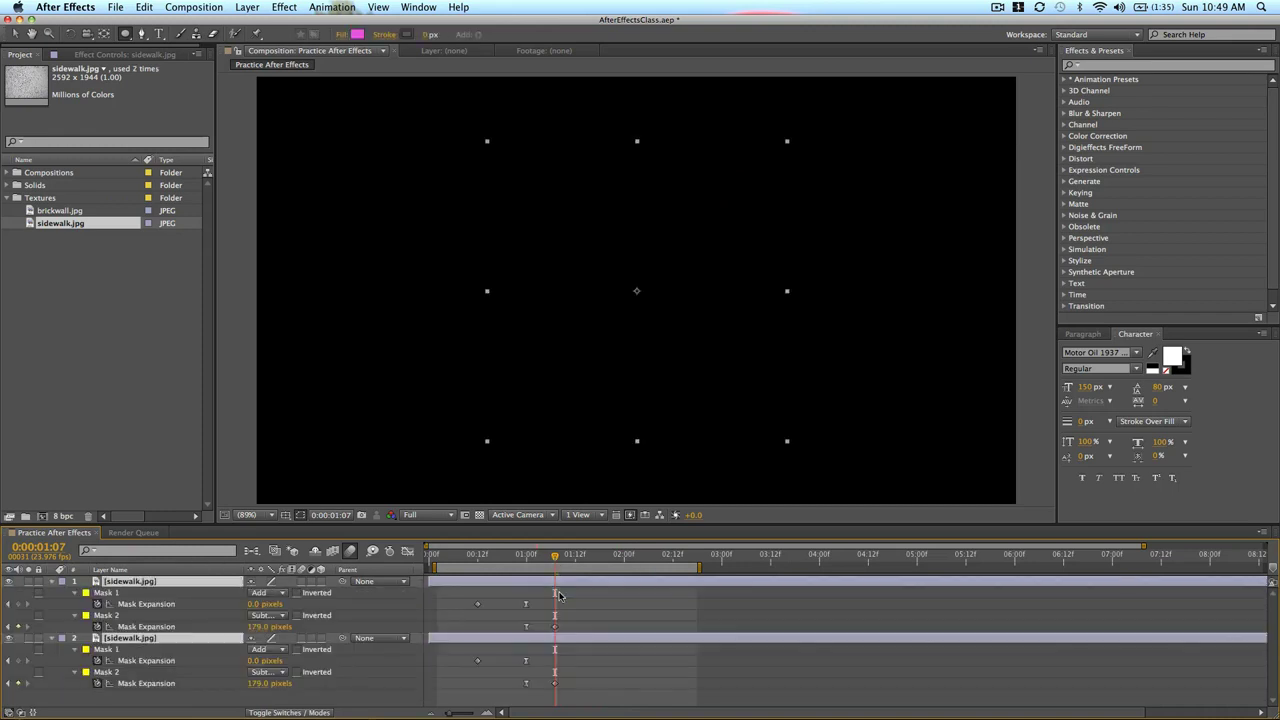
pyautogui.press('m')
pyautogui.press('m')
pyautogui.press('u')
# Shift layer 2 a few frames later and scrub to check the staggered rings
pyautogui.click(601, 627)
pyautogui.moveTo(522, 640); pyautogui.dragTo(566, 641)
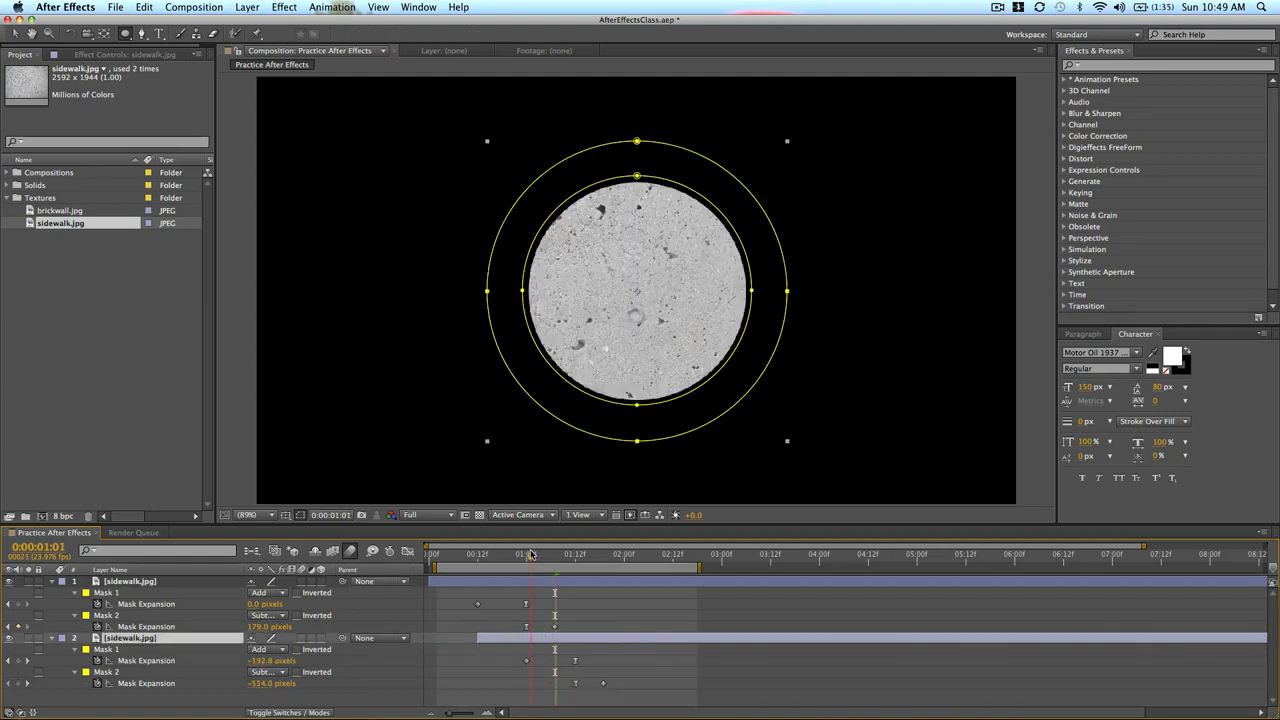
pyautogui.click(534, 555)
pyautogui.moveTo(527, 555)
pyautogui.mouseDown()
pyautogui.moveTo(503, 557)
pyautogui.moveTo(542, 562)
pyautogui.mouseUp()
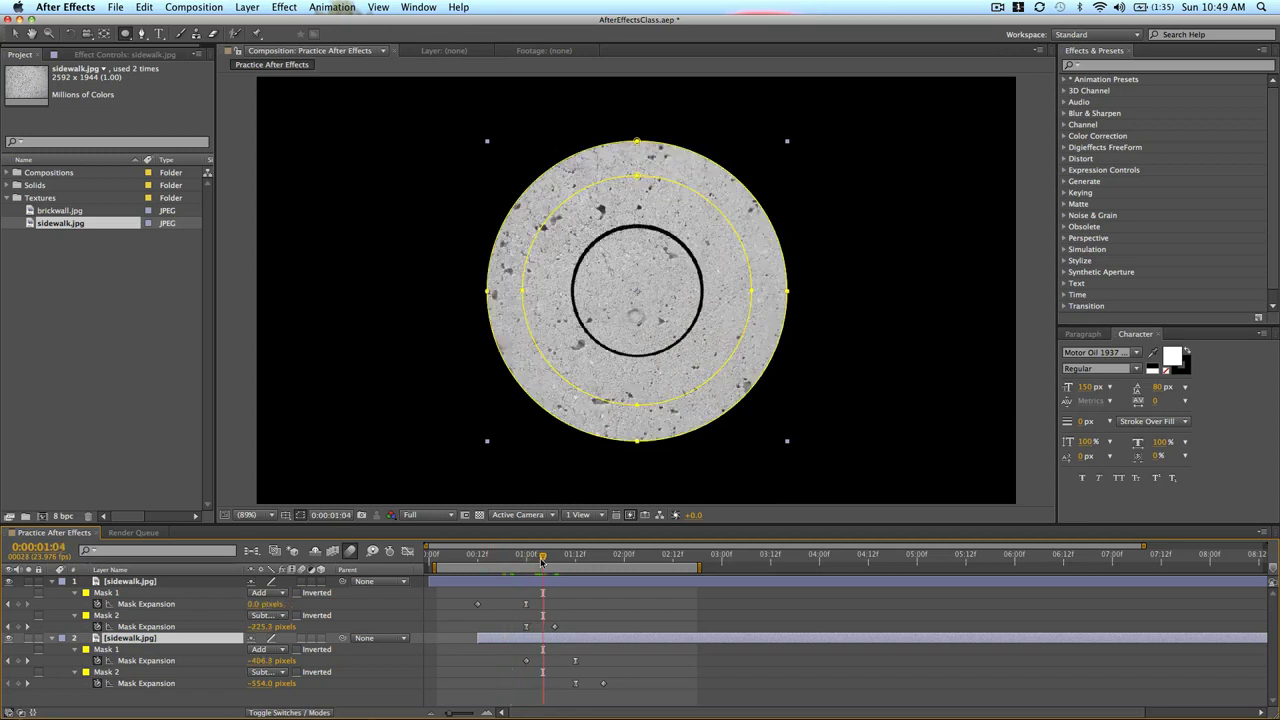
pyautogui.moveTo(570, 642); pyautogui.dragTo(585, 642)
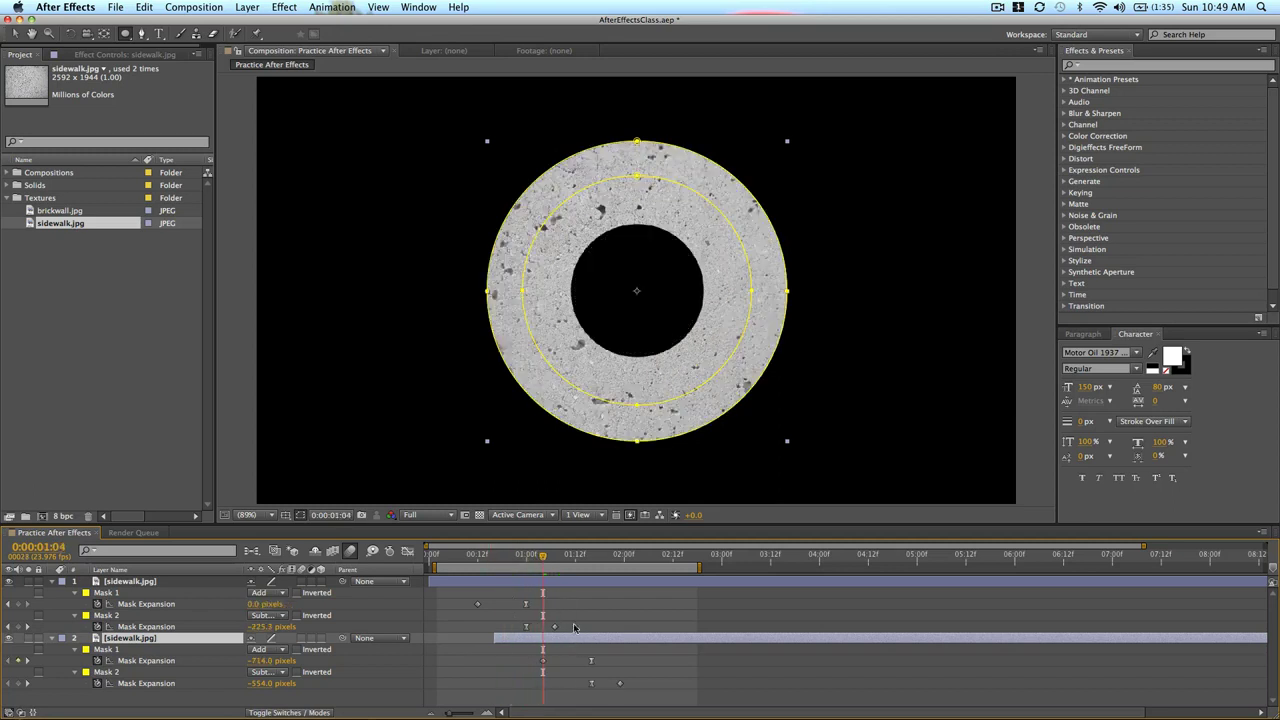
pyautogui.moveTo(537, 553); pyautogui.dragTo(552, 560)
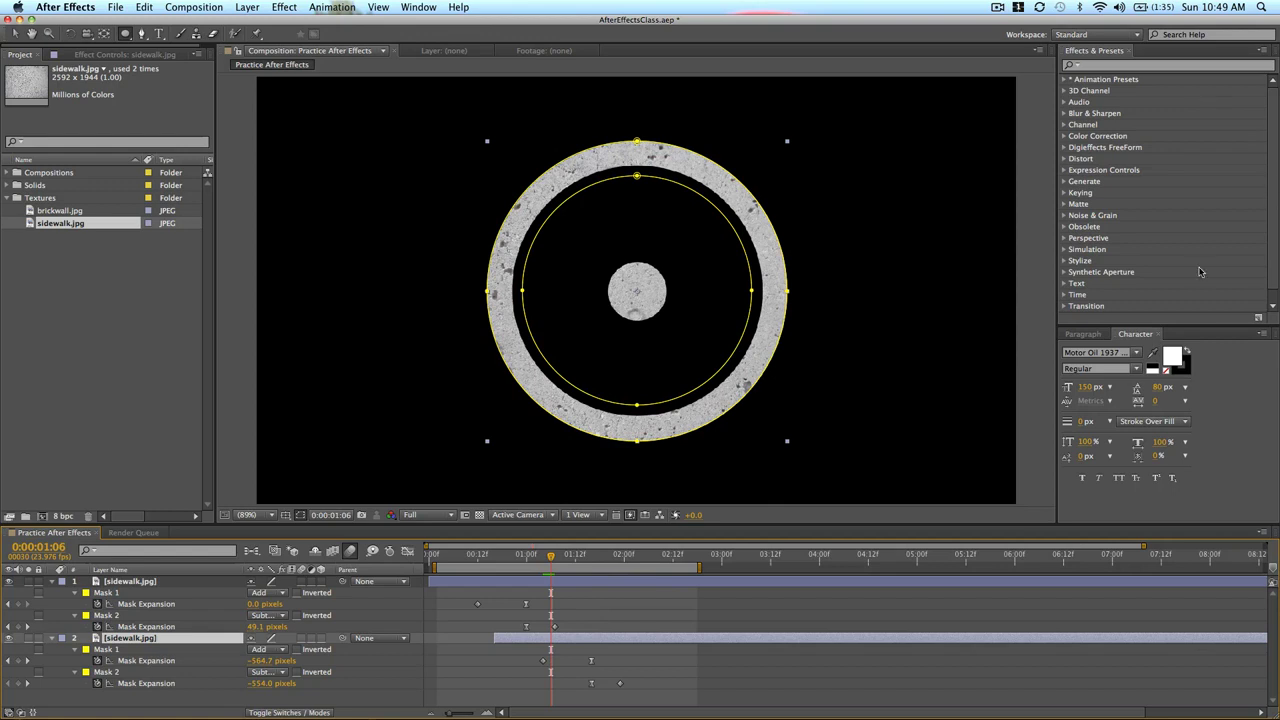
# Search 'hue' in Effects & Presets and apply Hue/Saturation to layer 2
pyautogui.click(1112, 65)
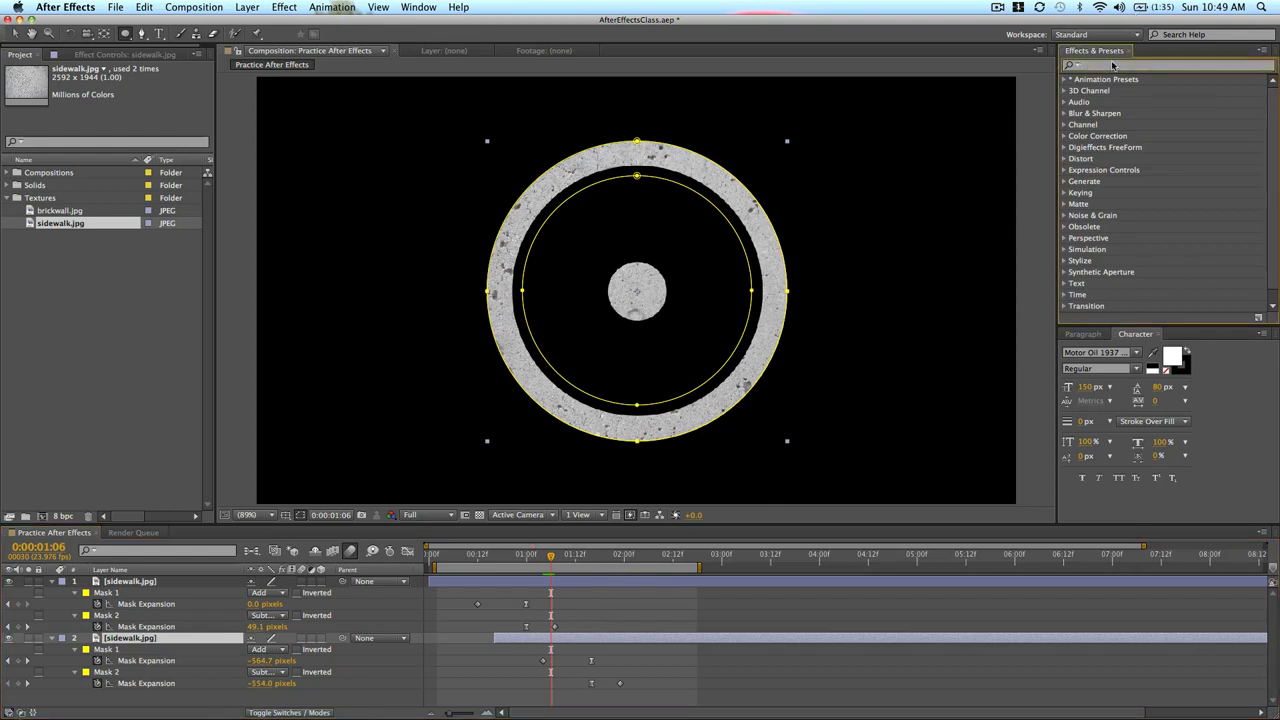
pyautogui.write('hue')
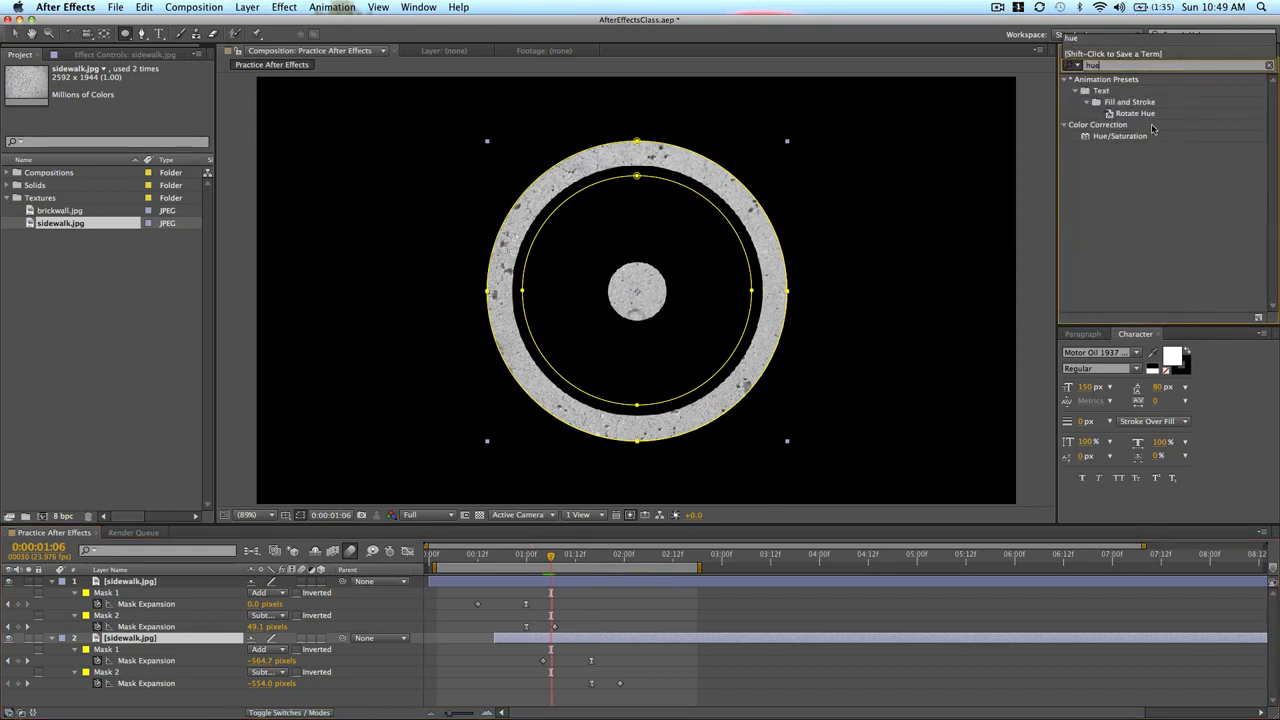
pyautogui.click(1108, 140)
pyautogui.moveTo(1108, 145); pyautogui.dragTo(599, 645)
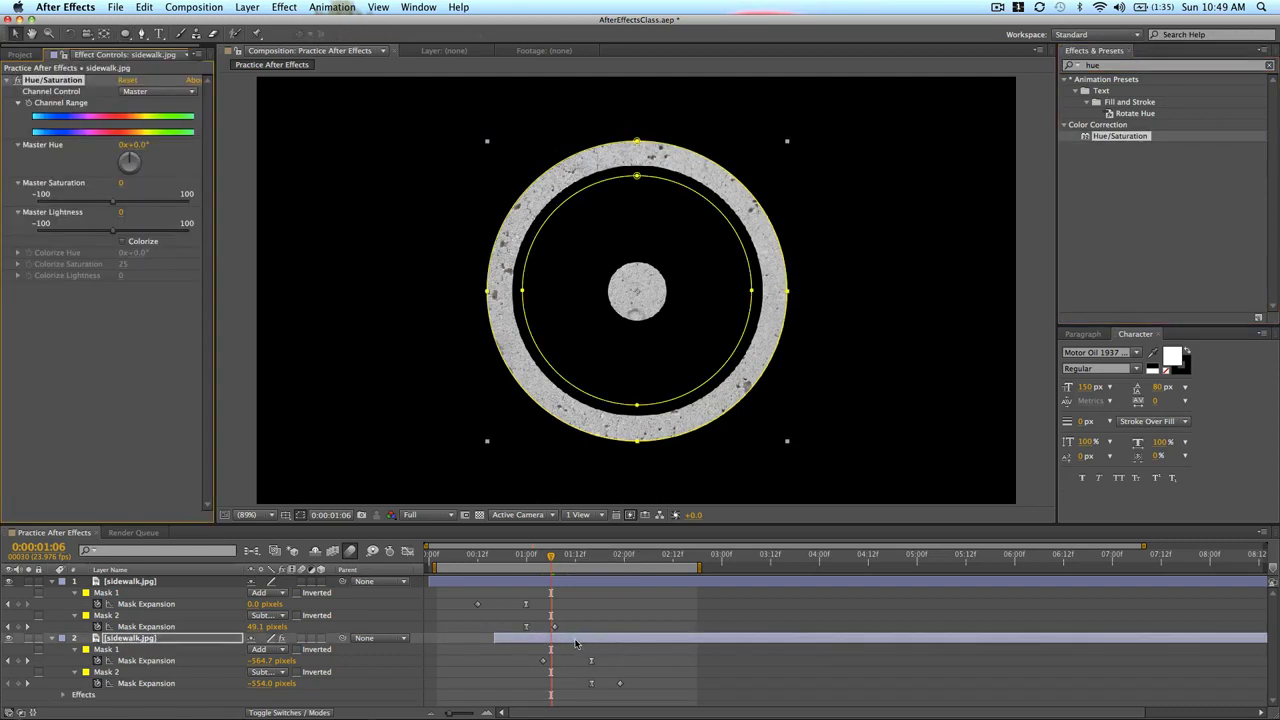
# Colorize layer 2 blue: hue 218°, saturation 100, lightness -61
pyautogui.moveTo(126, 160); pyautogui.dragTo(176, 149)
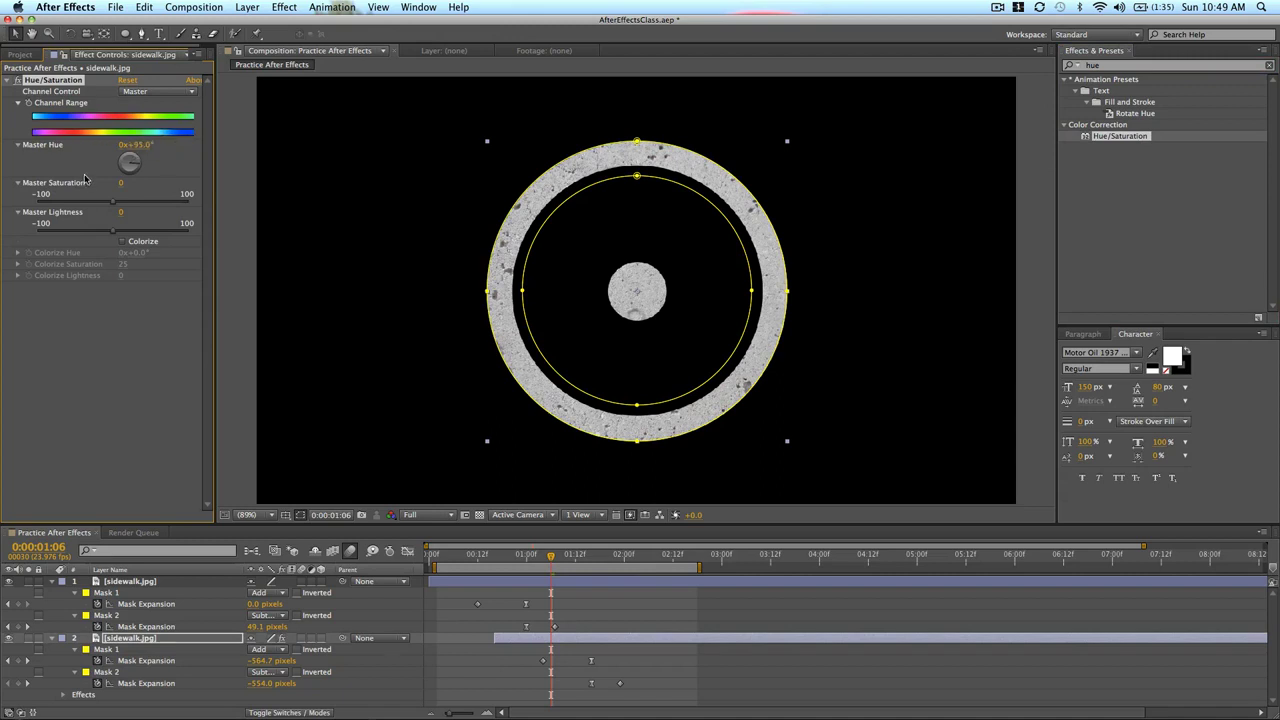
pyautogui.moveTo(113, 204); pyautogui.dragTo(77, 236)
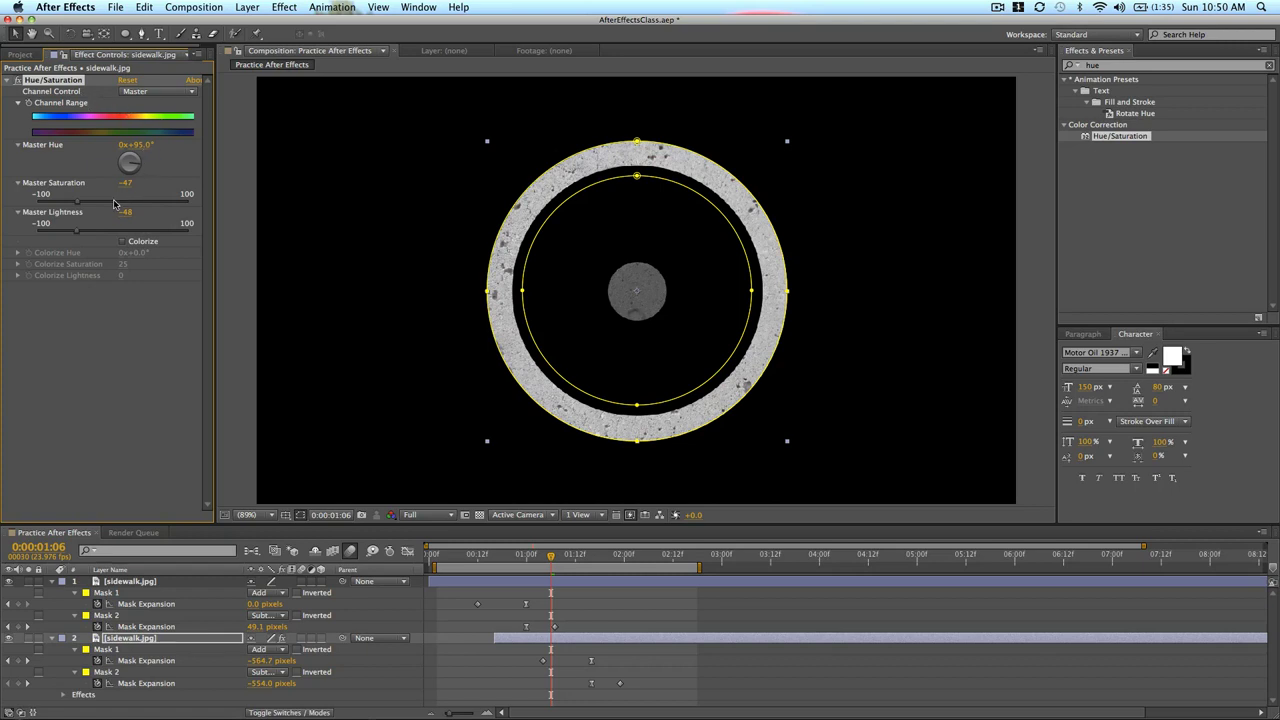
pyautogui.moveTo(77, 236); pyautogui.dragTo(71, 236)
pyautogui.click(123, 242)
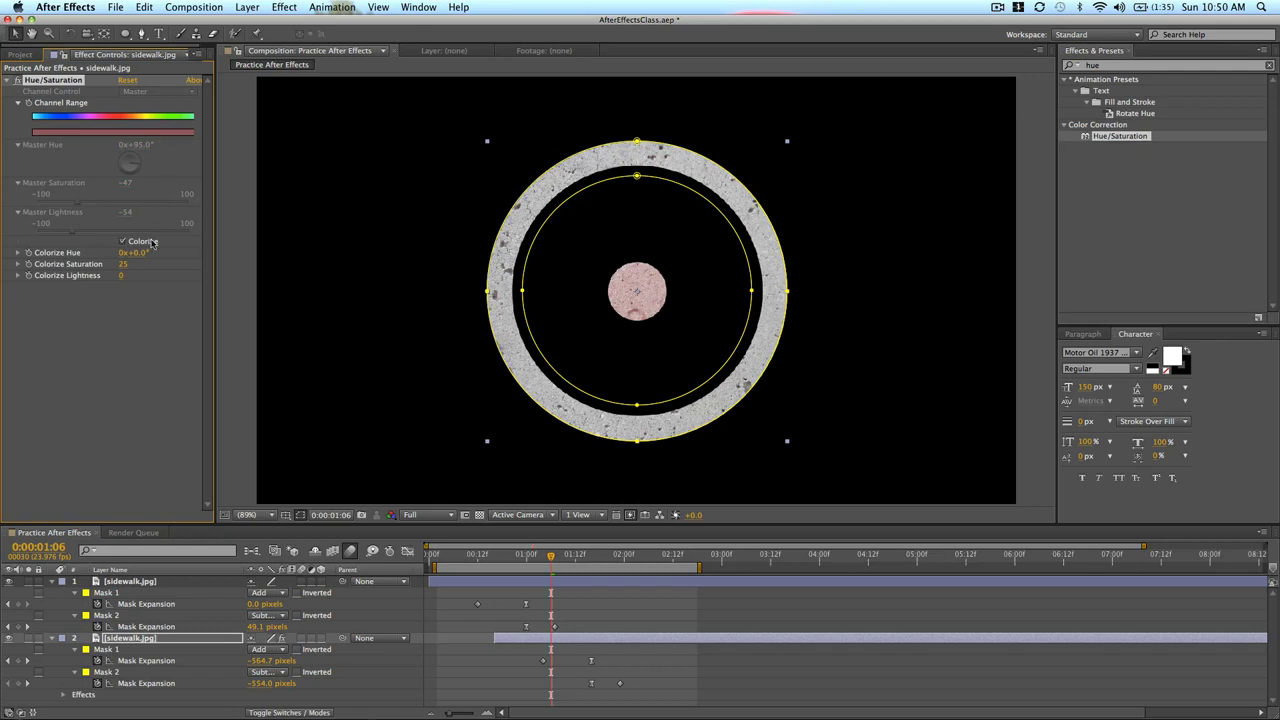
pyautogui.moveTo(135, 253)
pyautogui.mouseDown()
pyautogui.moveTo(195, 251)
pyautogui.moveTo(140, 266)
pyautogui.moveTo(151, 269)
pyautogui.mouseUp()
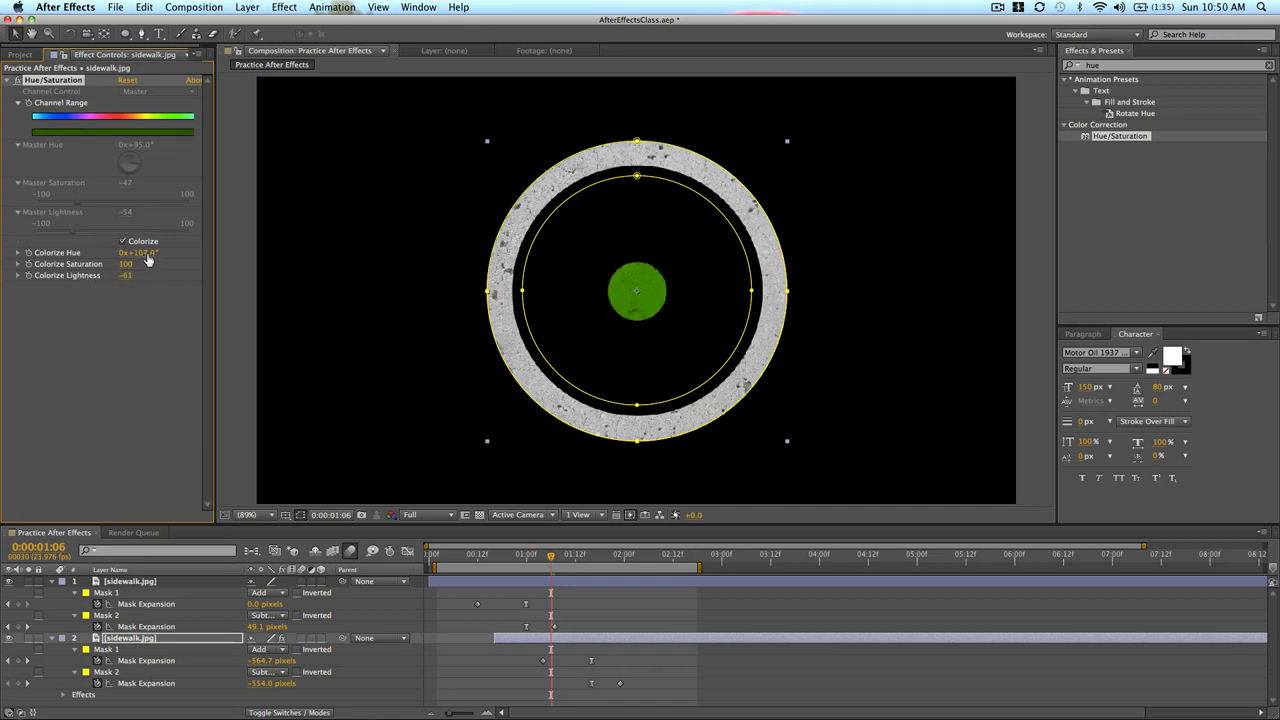
pyautogui.moveTo(146, 254); pyautogui.dragTo(222, 257)
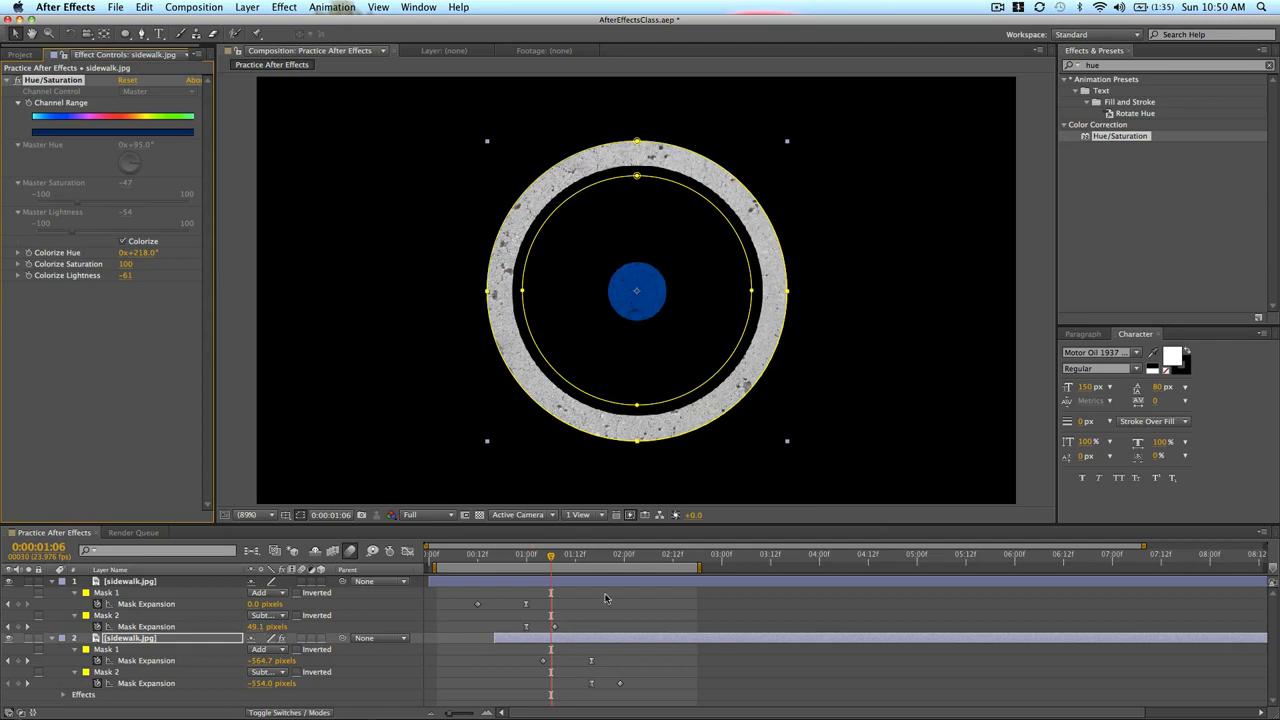
# Preview the animation, then shift layer 2's bar slightly earlier in time
pyautogui.press('space')
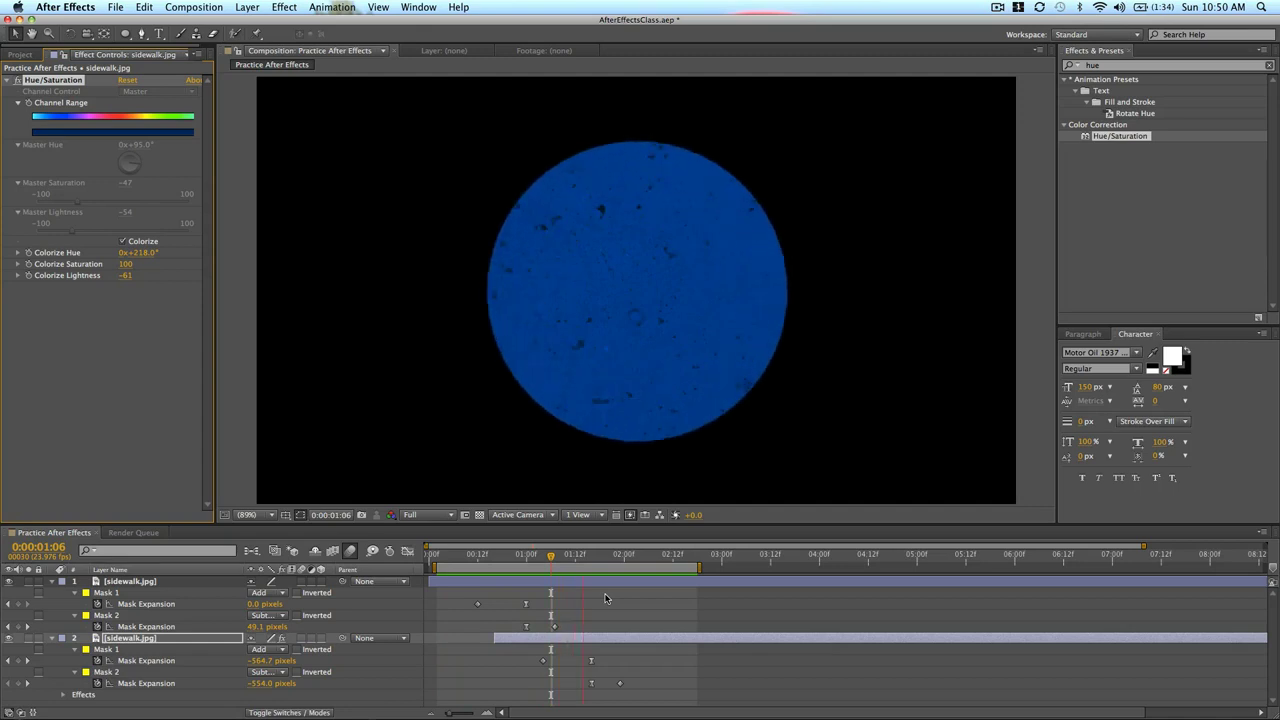
pyautogui.click(532, 558)
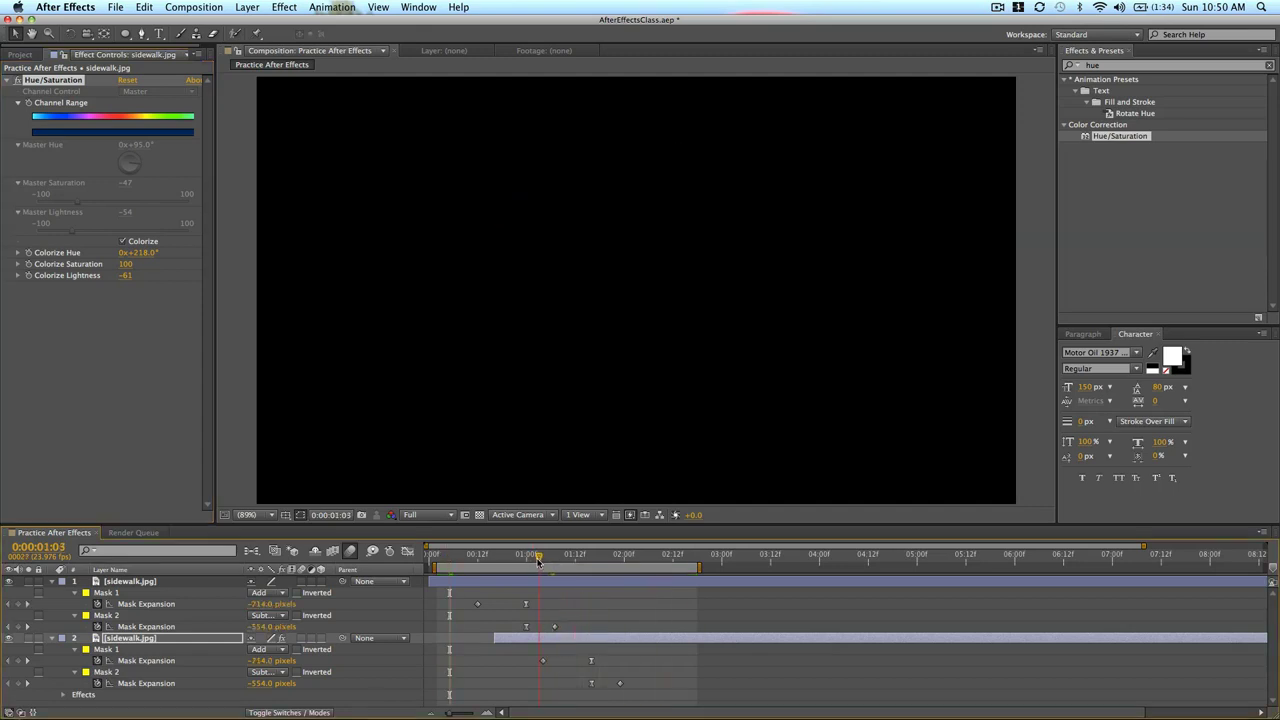
pyautogui.press('pagedown')
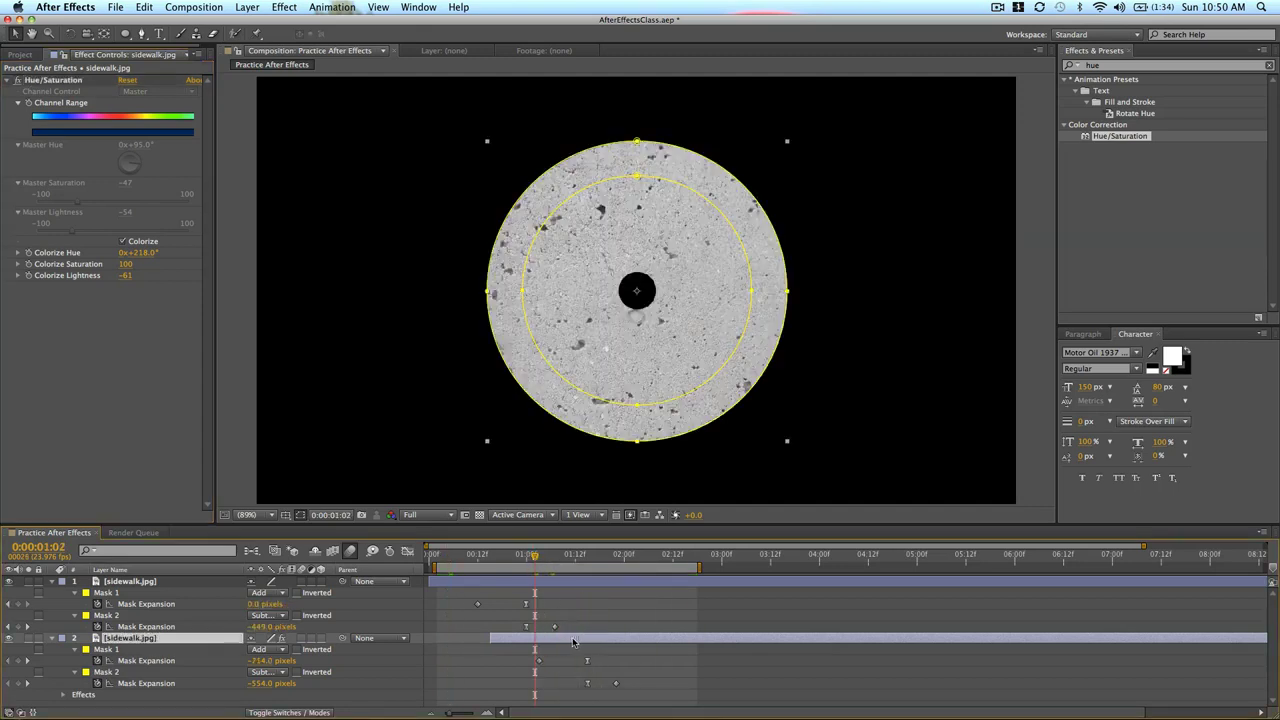
pyautogui.moveTo(571, 641); pyautogui.dragTo(567, 641)
# Move the blue-tinted layer above the grey layer in the stack and preview the result
pyautogui.press('space')
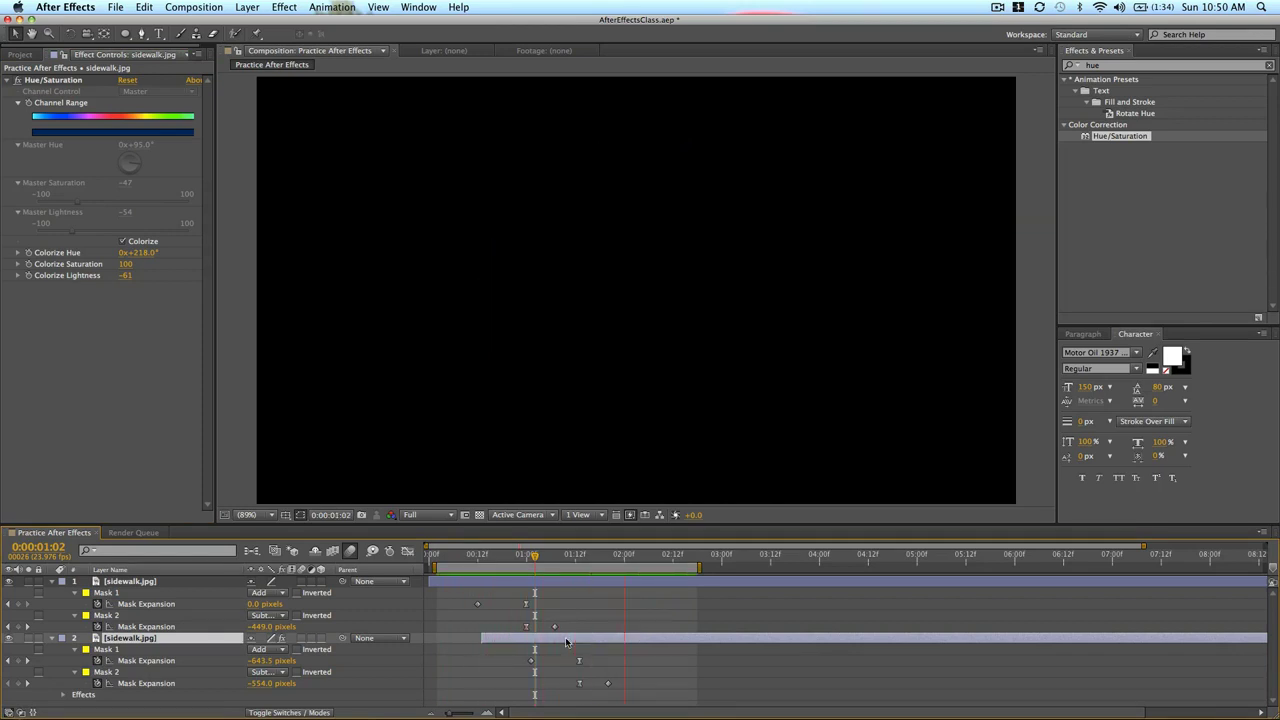
pyautogui.moveTo(536, 556); pyautogui.dragTo(580, 558)
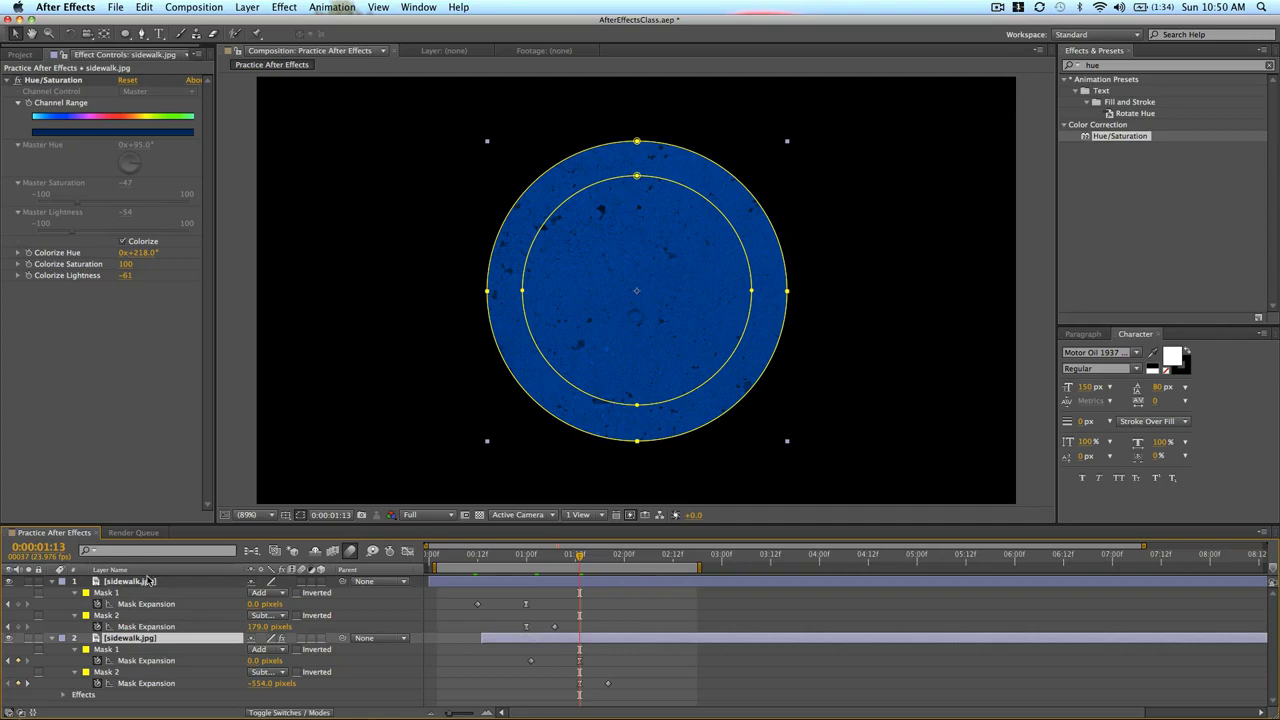
pyautogui.moveTo(127, 635); pyautogui.dragTo(139, 584)
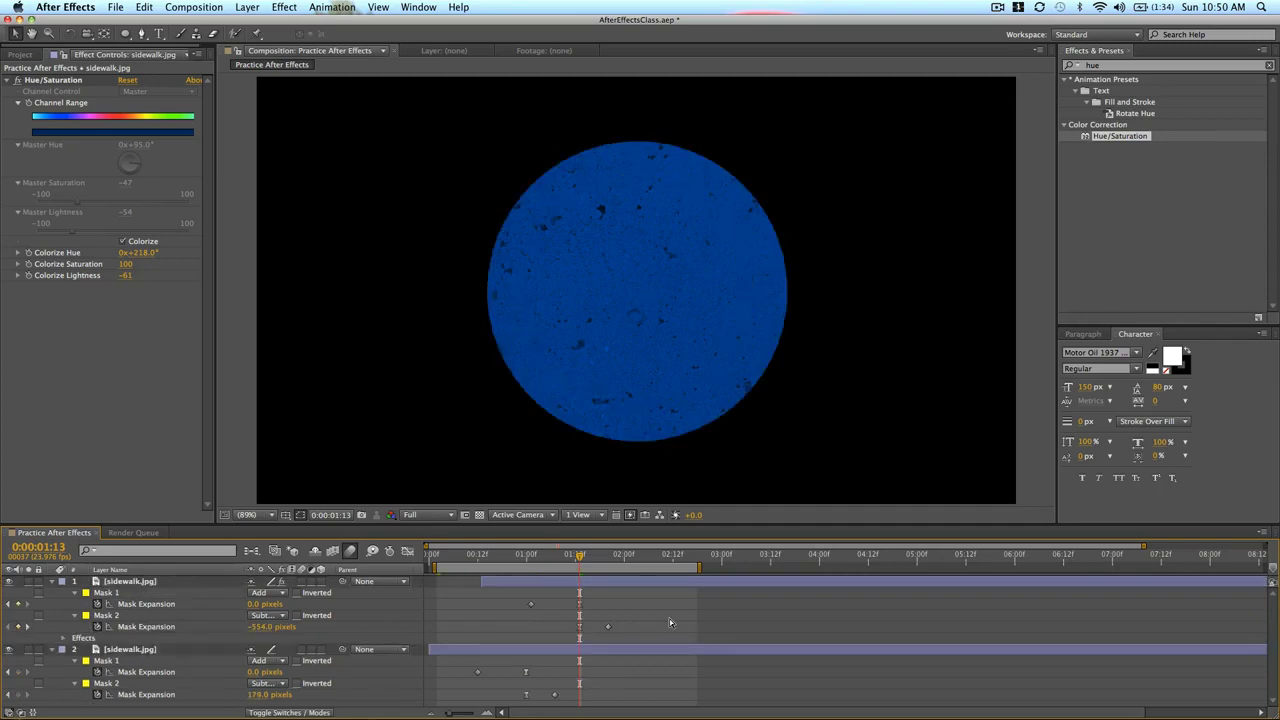
pyautogui.press('space')
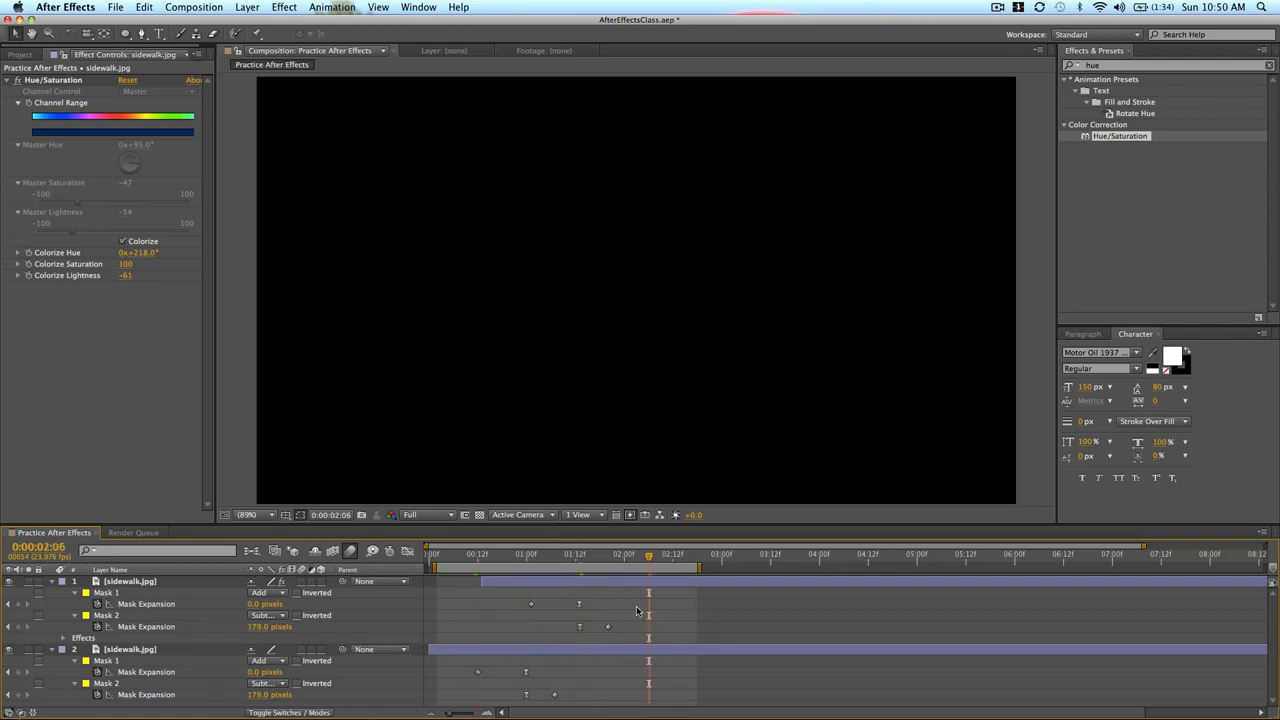
pyautogui.press('super+a')
pyautogui.press('s')
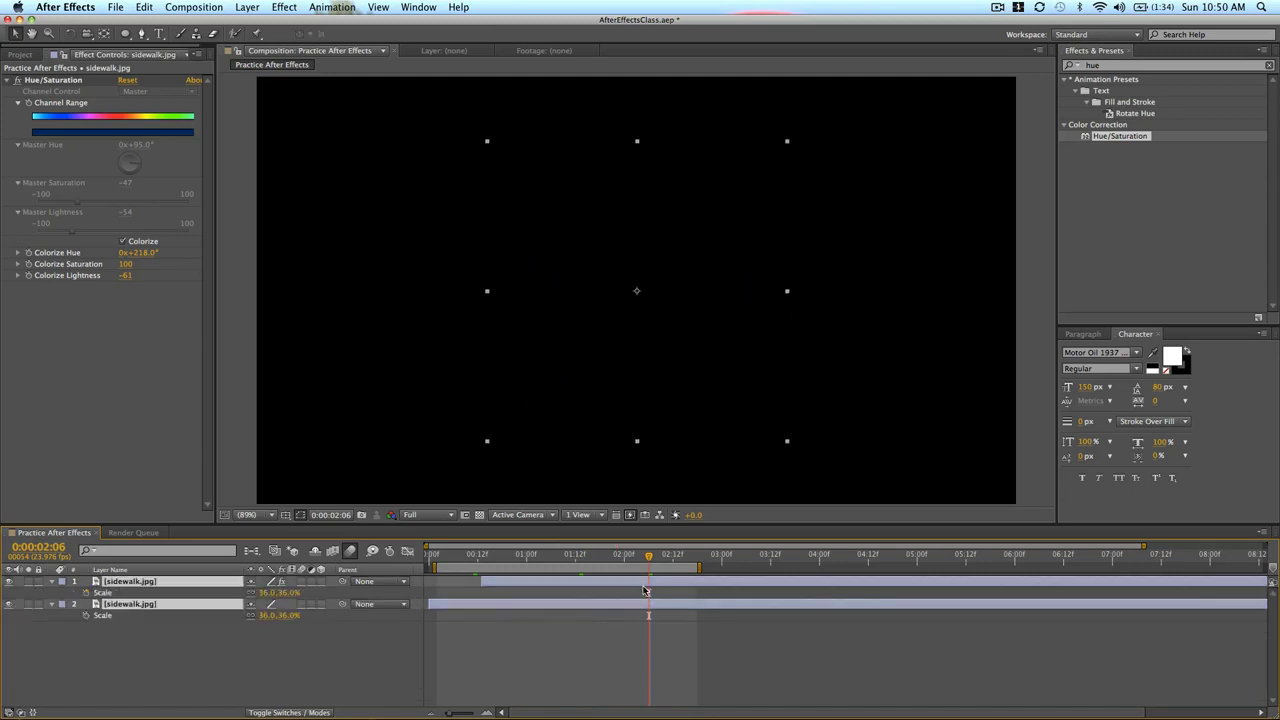
pyautogui.press('u')
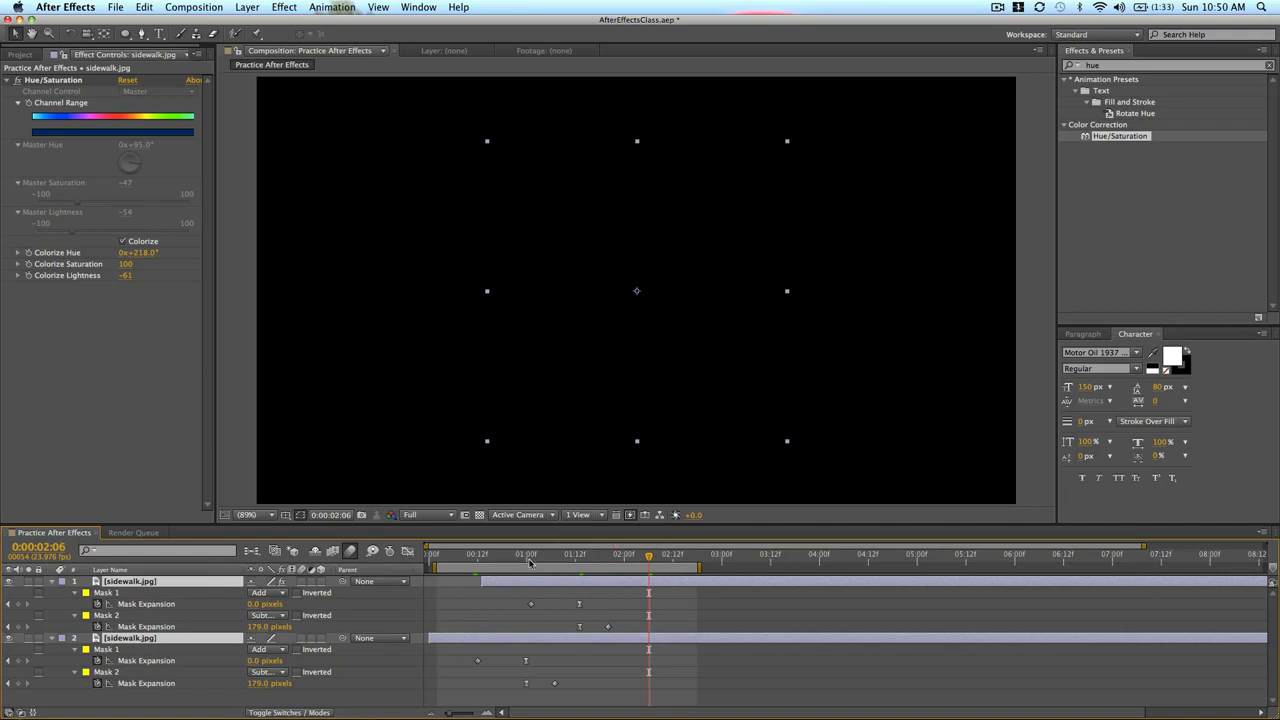
pyautogui.click(652, 576)
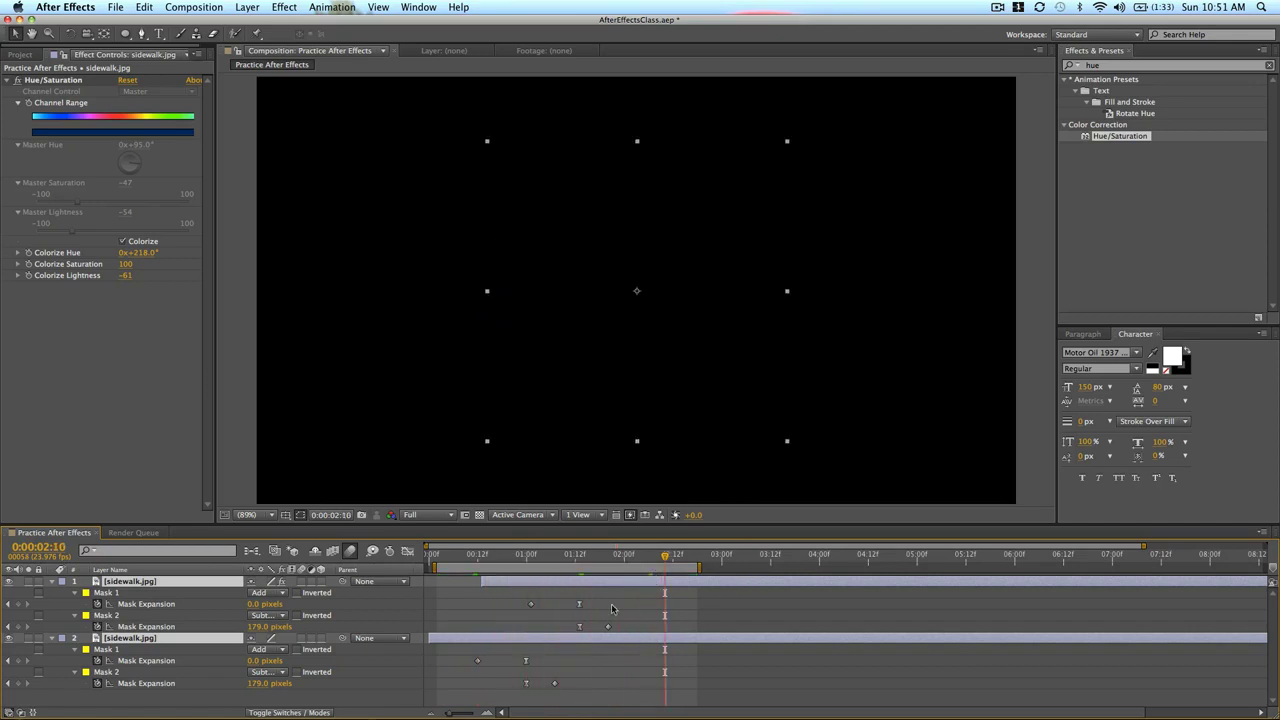